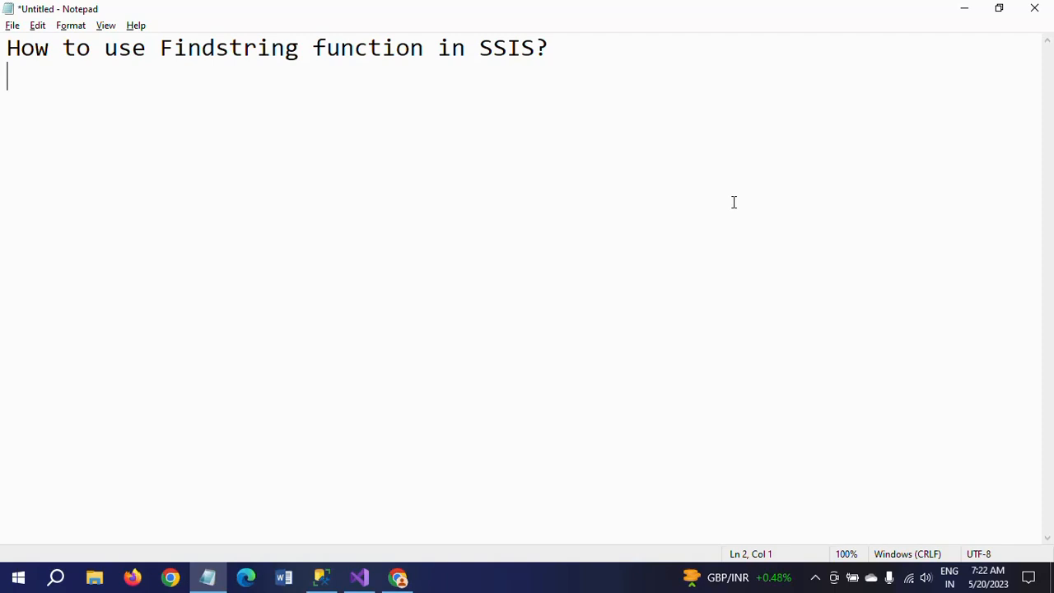
# Write the syntax line "Findstring (Expression,searchstring,1)" below the title in the note
pyautogui.doubleClick(213, 48)
pyautogui.hotkey('ctrl', 'c')
pyautogui.click(189, 135)
pyautogui.hotkey('ctrl', 'v')
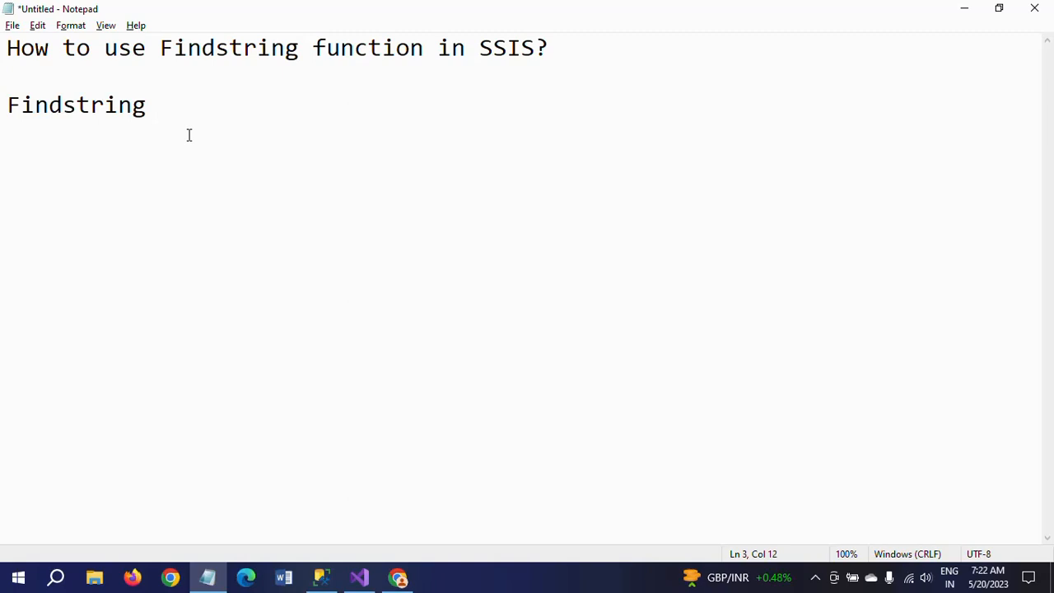
pyautogui.write('(Expres')
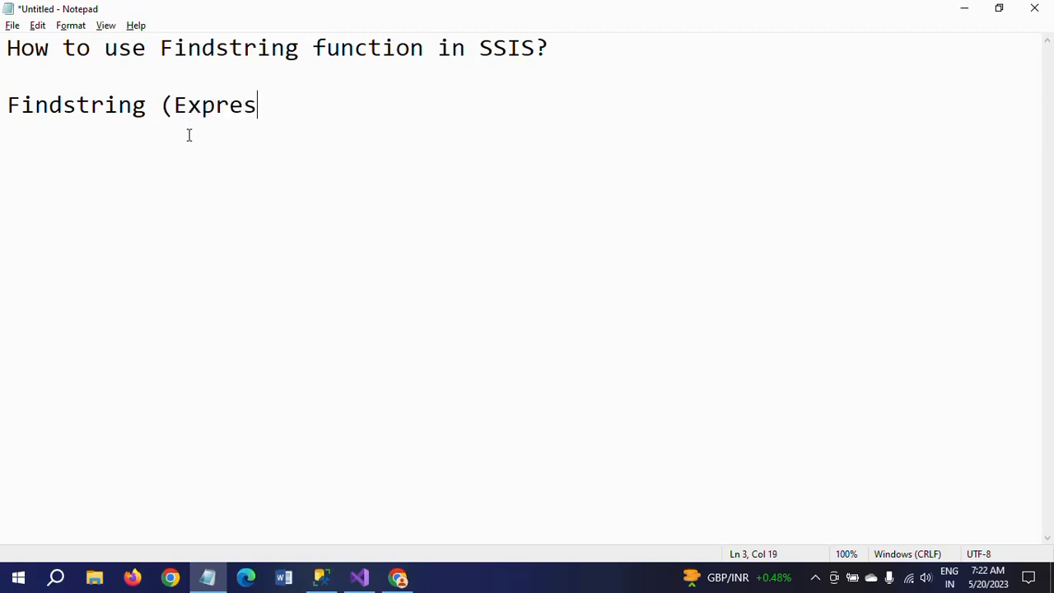
pyautogui.write('sion,')
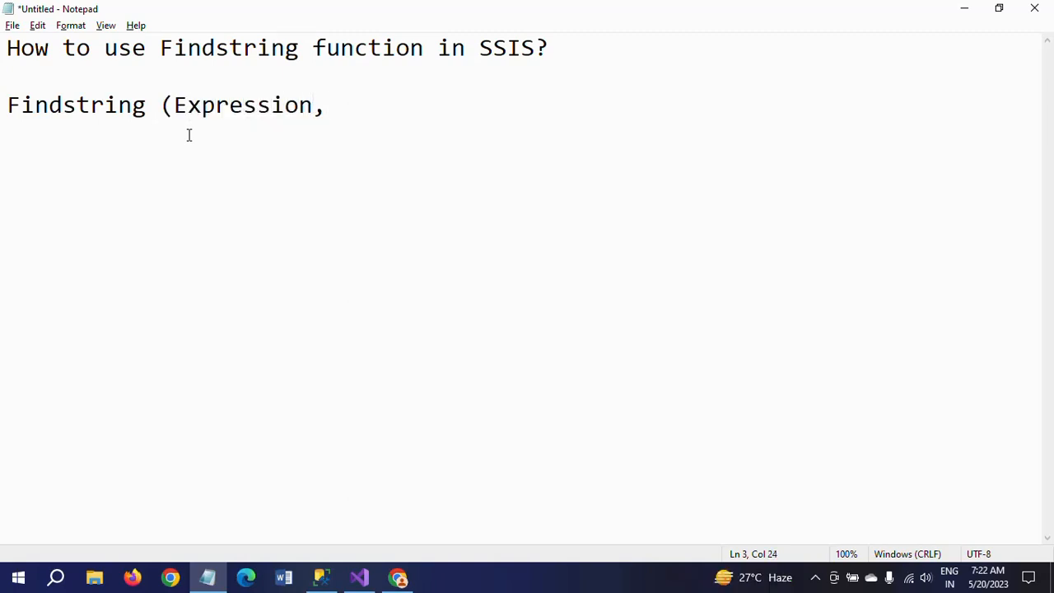
pyautogui.write('searchstring')
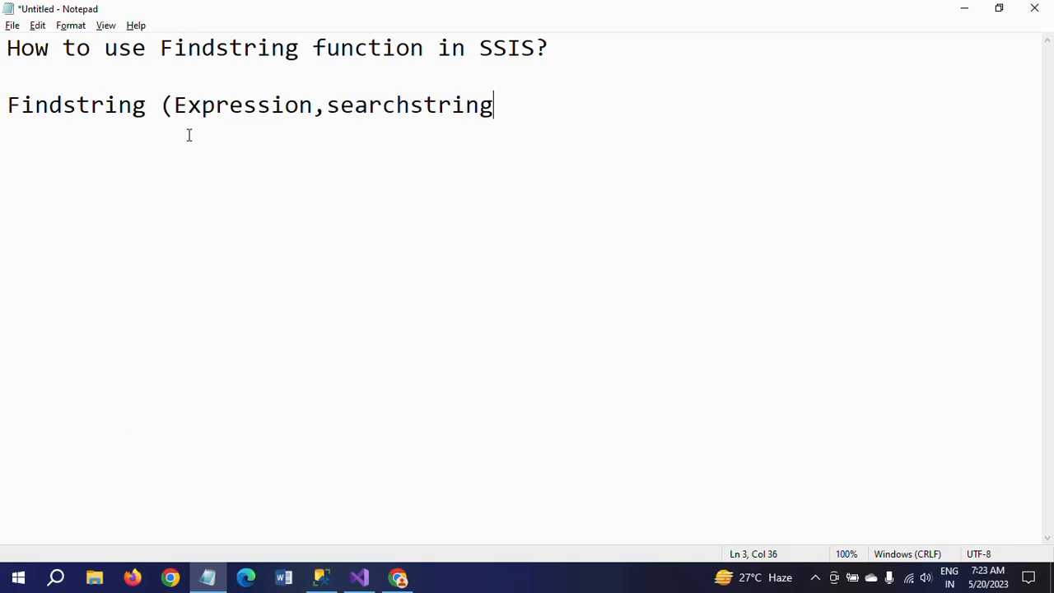
pyautogui.write(',')
pyautogui.write('1)')
pyautogui.press('Return')
pyautogui.click(174, 105)
pyautogui.moveTo(174, 106); pyautogui.dragTo(514, 105)
pyautogui.click(424, 170)
# Copy all test_mail query results with headers from SQL Server Management Studio and paste them below the syntax line in Notepad
pyautogui.click(321, 578)
pyautogui.click(397, 214)
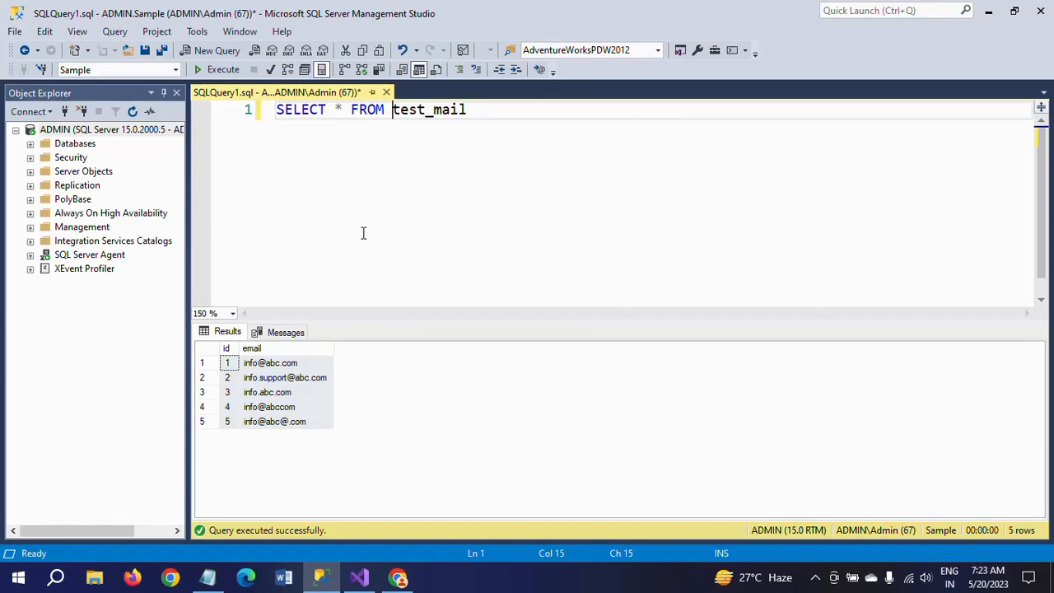
pyautogui.click(205, 352)
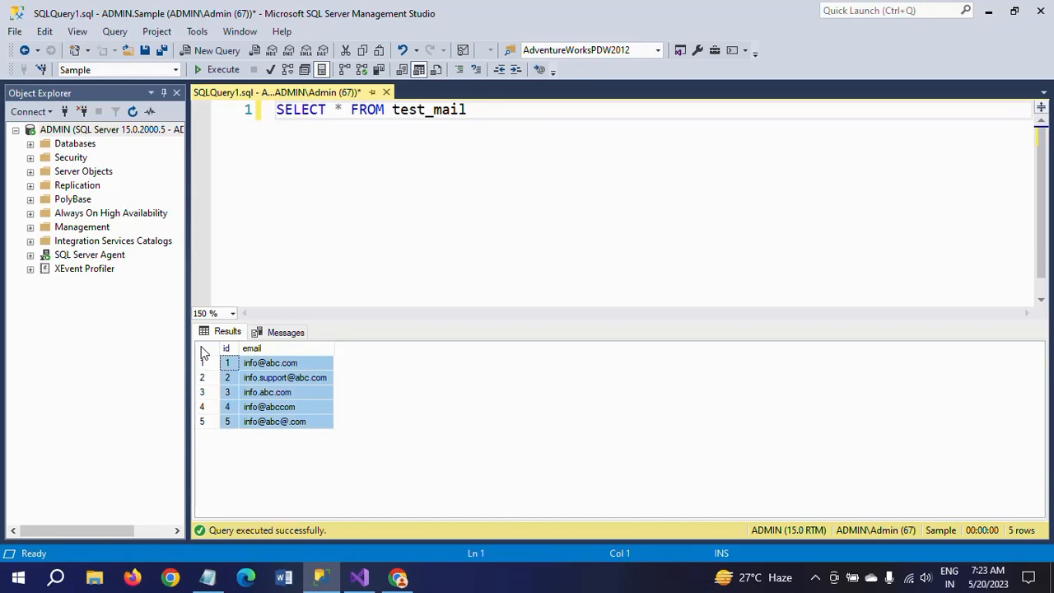
pyautogui.rightClick(205, 352)
pyautogui.click(260, 375)
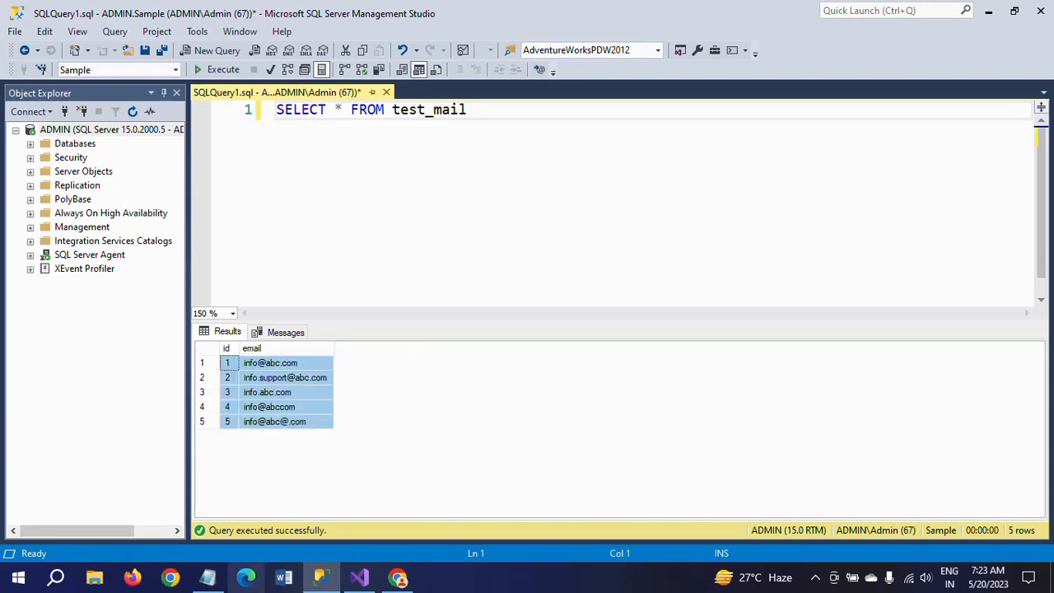
pyautogui.click(209, 579)
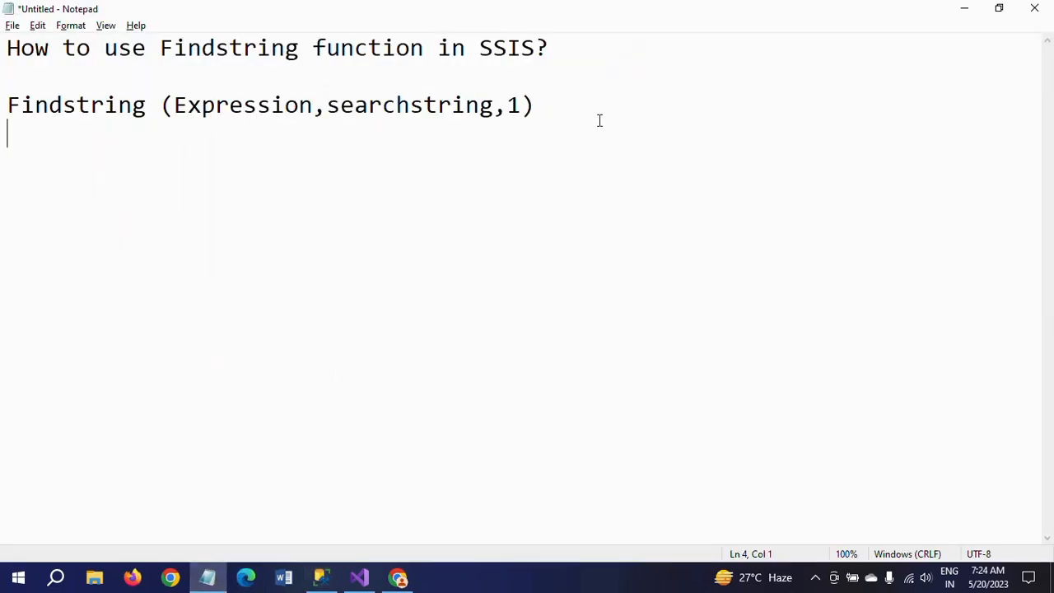
pyautogui.press('Return')
pyautogui.hotkey('ctrl', 'v')
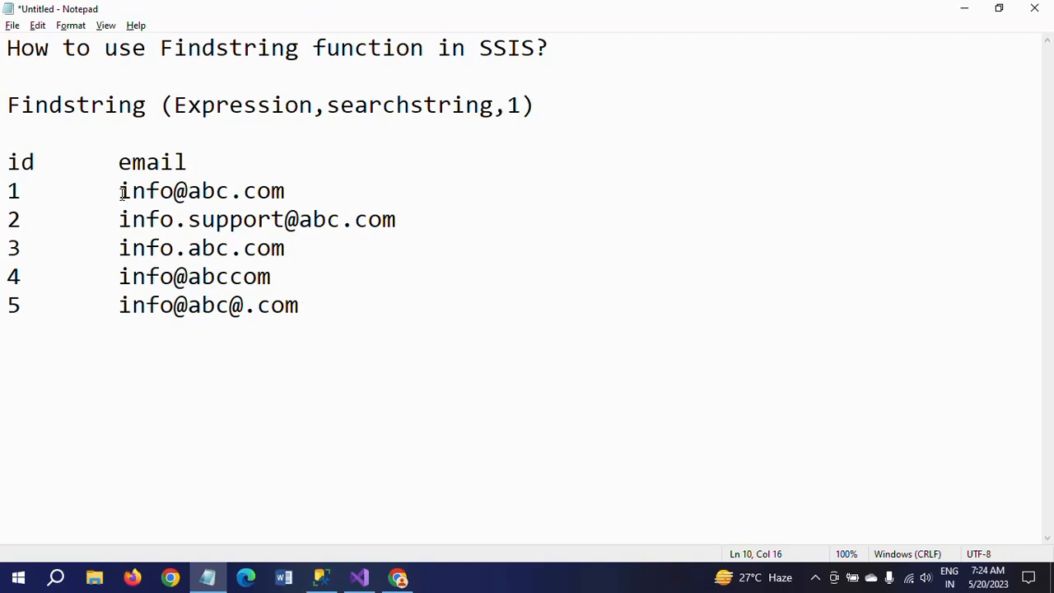
# Examine the email value of each pasted row for validity, focusing on rows 3 to 5
pyautogui.moveTo(120, 191); pyautogui.dragTo(304, 191)
pyautogui.click(304, 191)
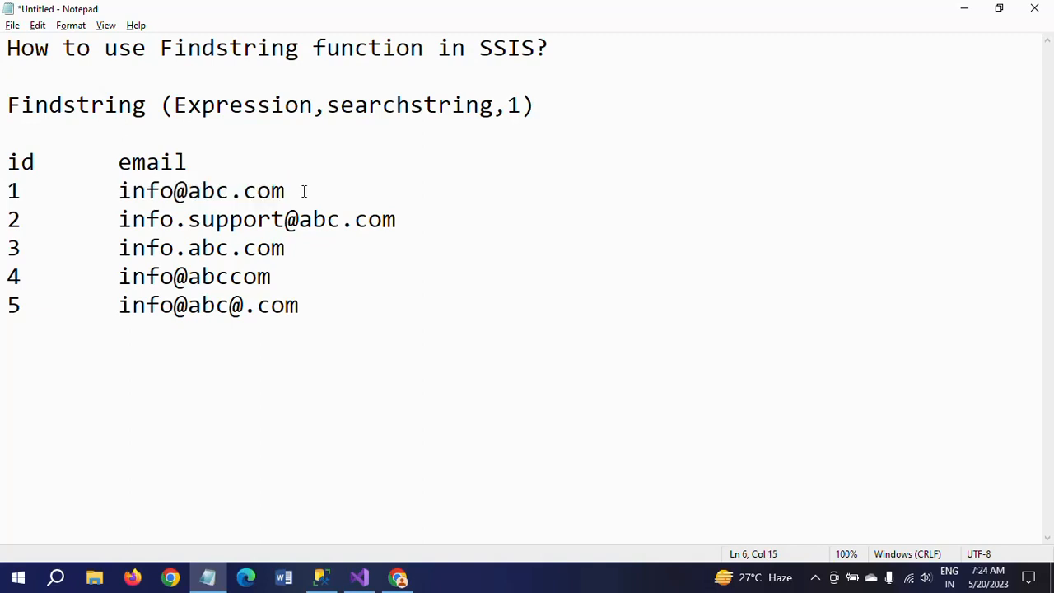
pyautogui.click(121, 219)
pyautogui.moveTo(121, 219); pyautogui.dragTo(417, 223)
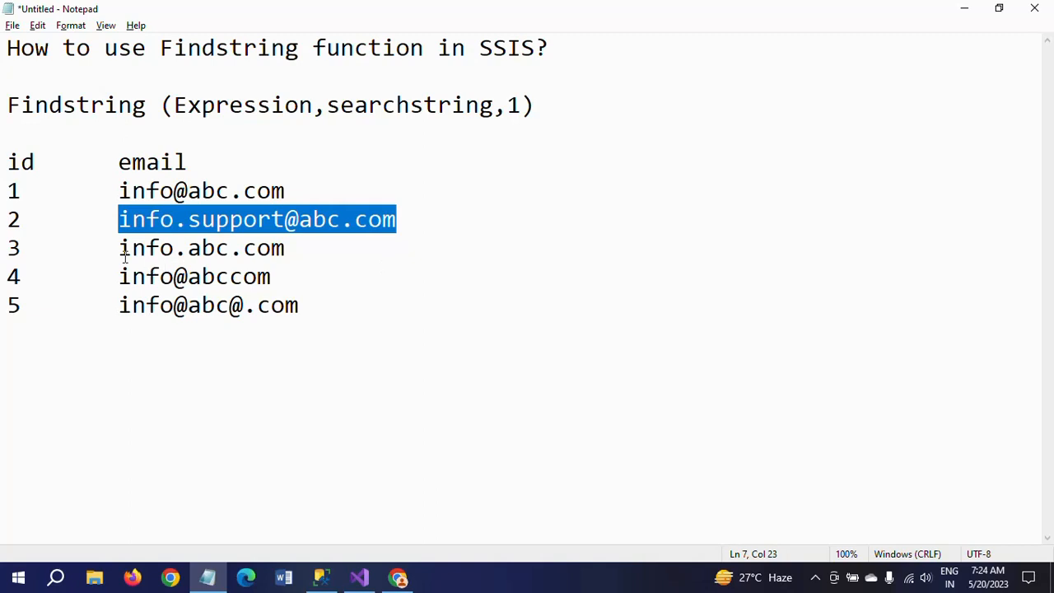
pyautogui.moveTo(121, 248); pyautogui.dragTo(292, 250)
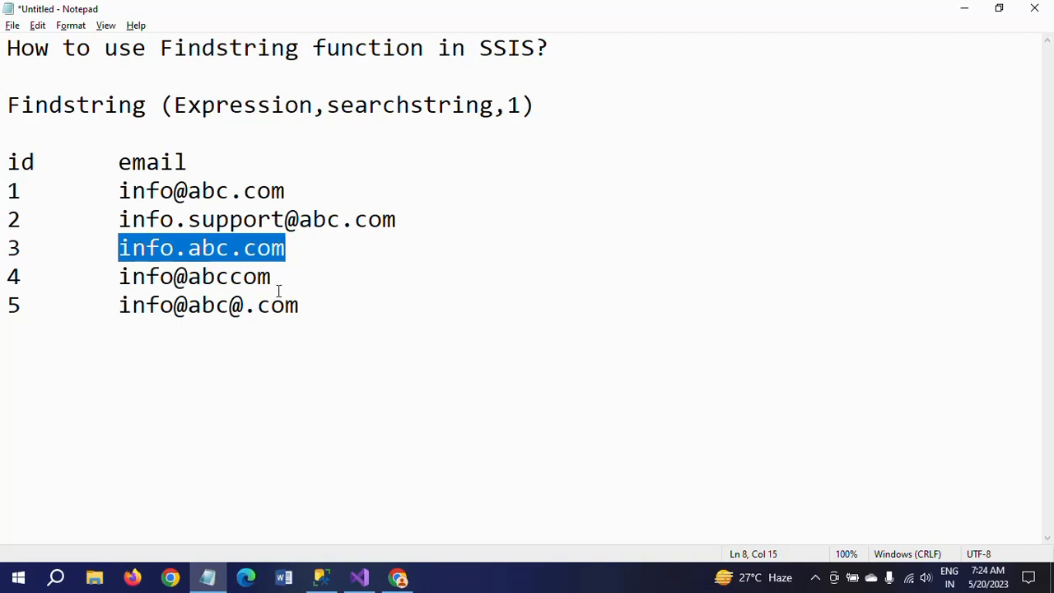
pyautogui.moveTo(117, 278); pyautogui.dragTo(274, 277)
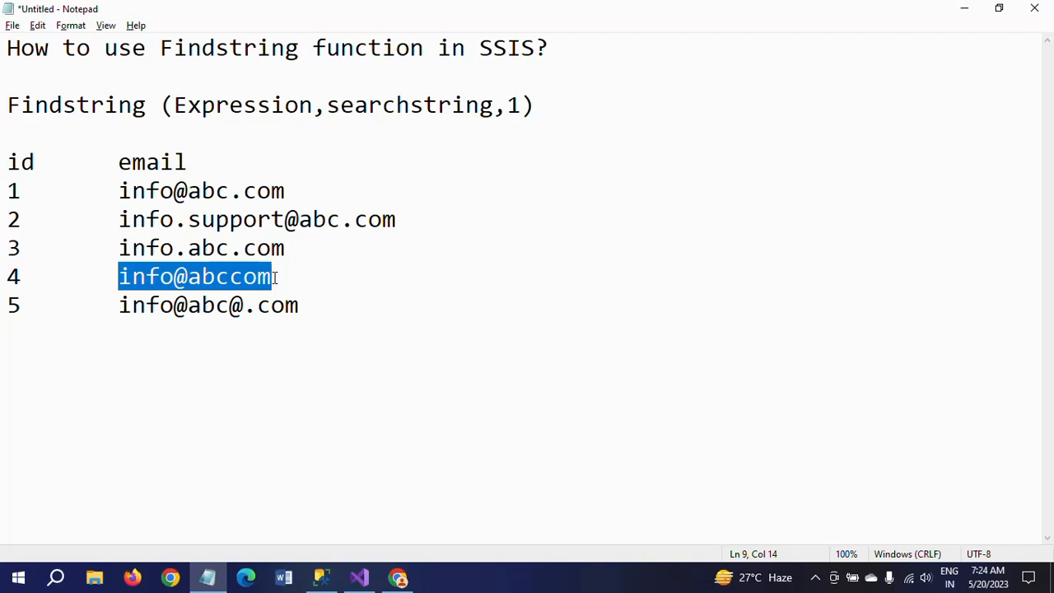
pyautogui.moveTo(118, 306); pyautogui.dragTo(307, 306)
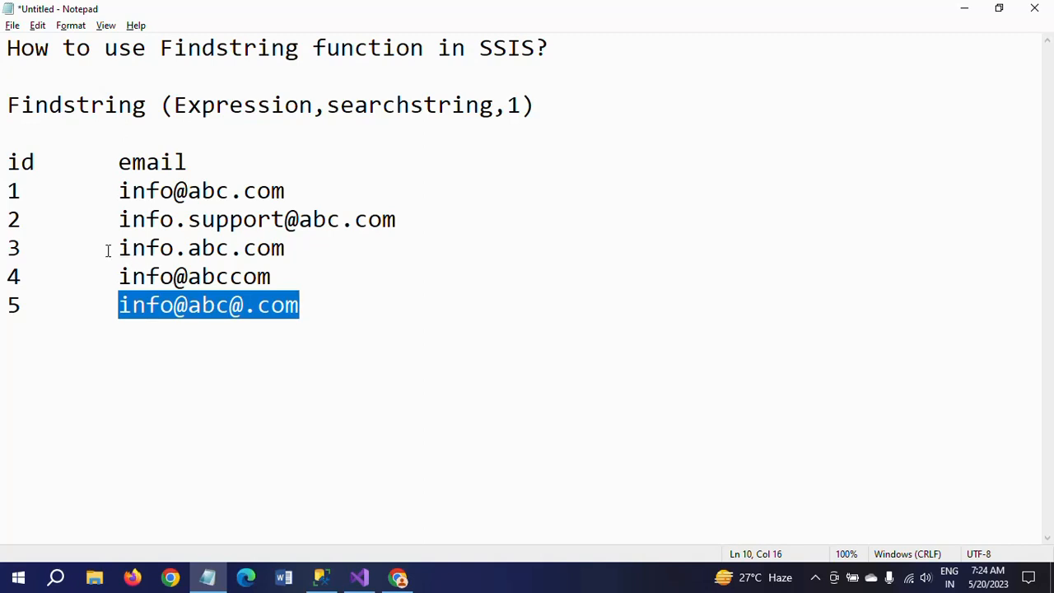
pyautogui.moveTo(12, 249); pyautogui.dragTo(358, 313)
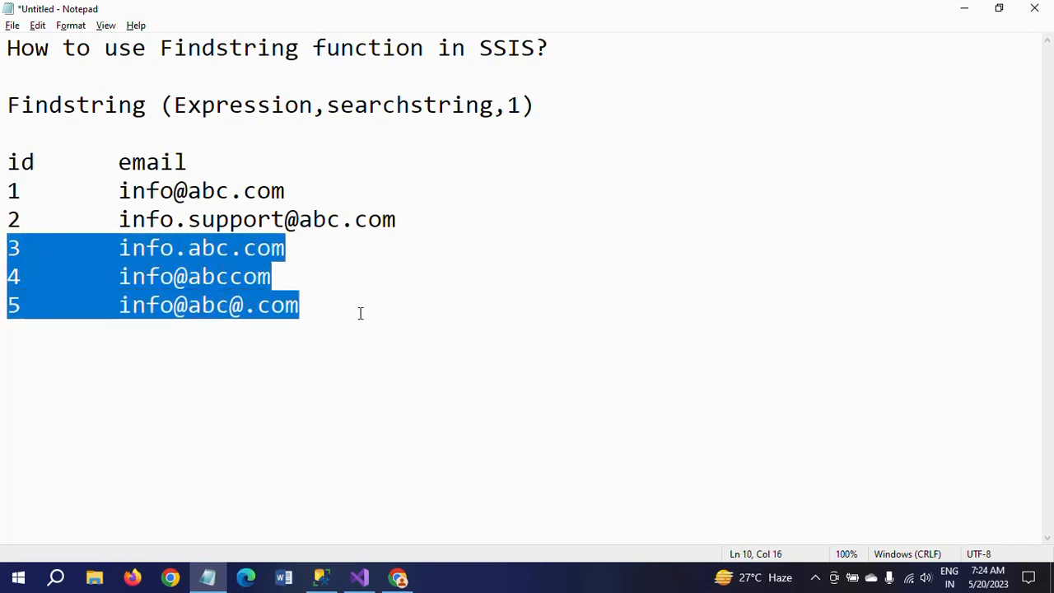
pyautogui.click(360, 313)
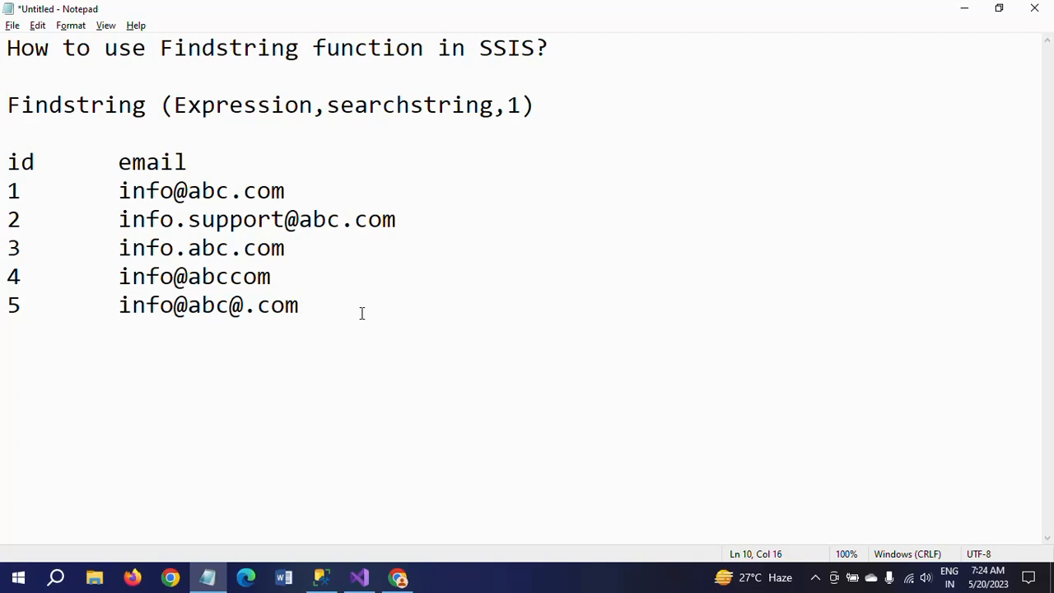
pyautogui.moveTo(7, 247); pyautogui.dragTo(321, 309)
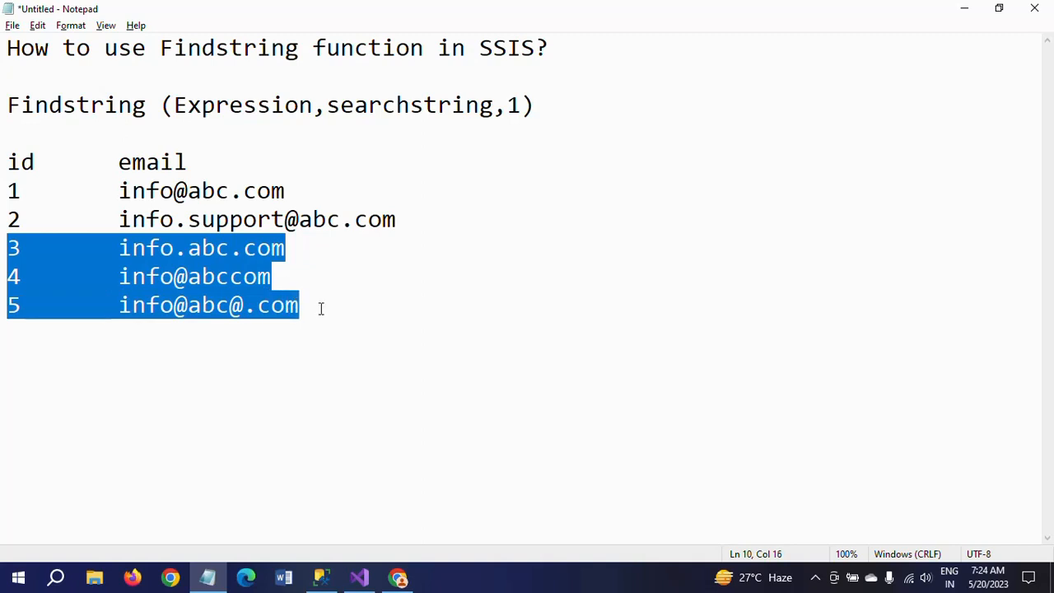
# Switch to Visual Studio, add a Data Flow Task to the control flow of Package6.dtsx and open it
pyautogui.click(322, 578)
pyautogui.click(483, 129)
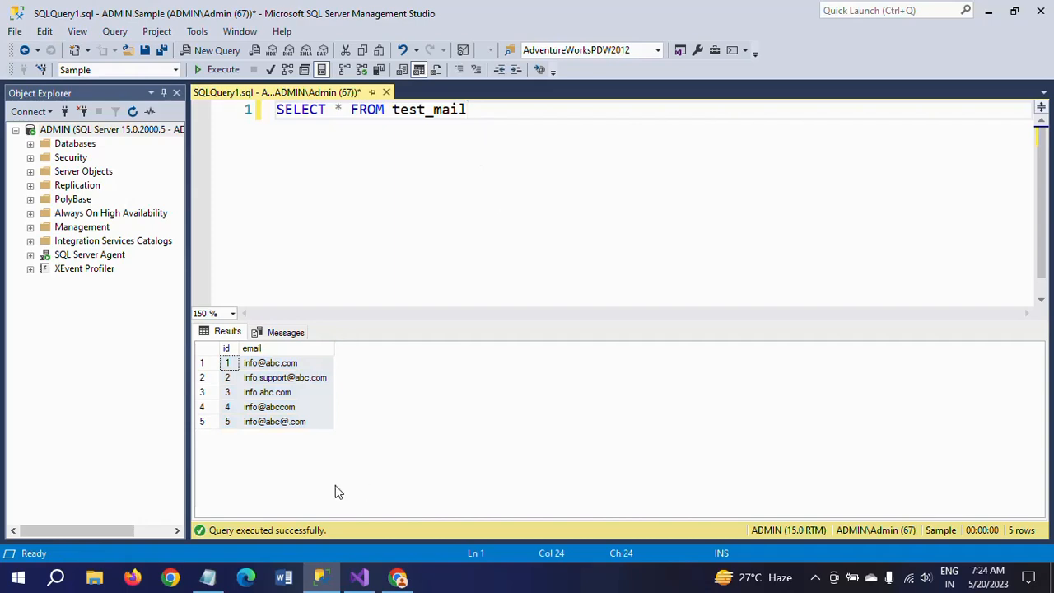
pyautogui.click(387, 503)
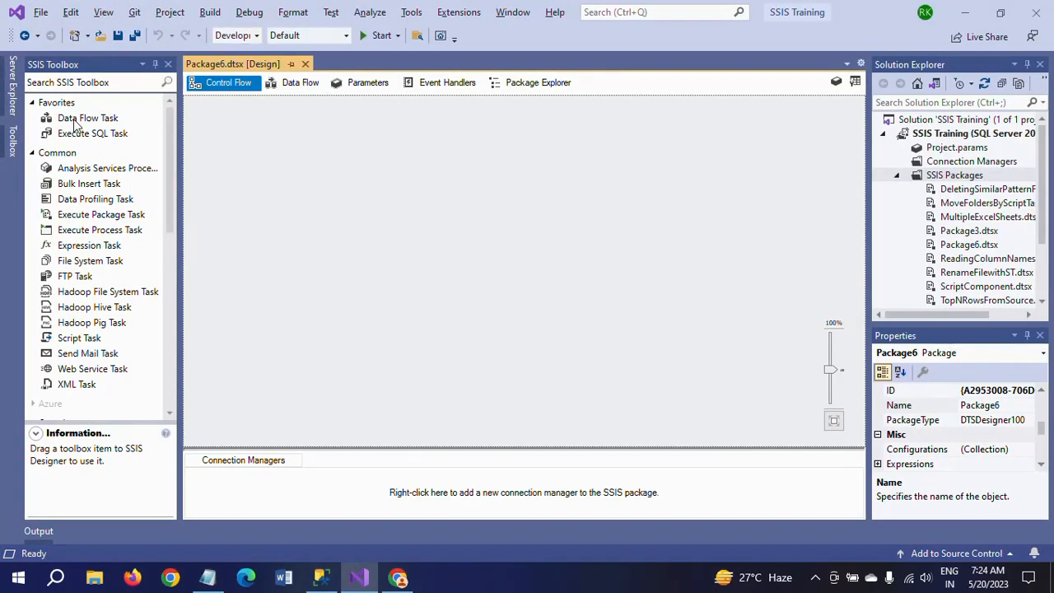
pyautogui.moveTo(76, 122); pyautogui.dragTo(466, 157)
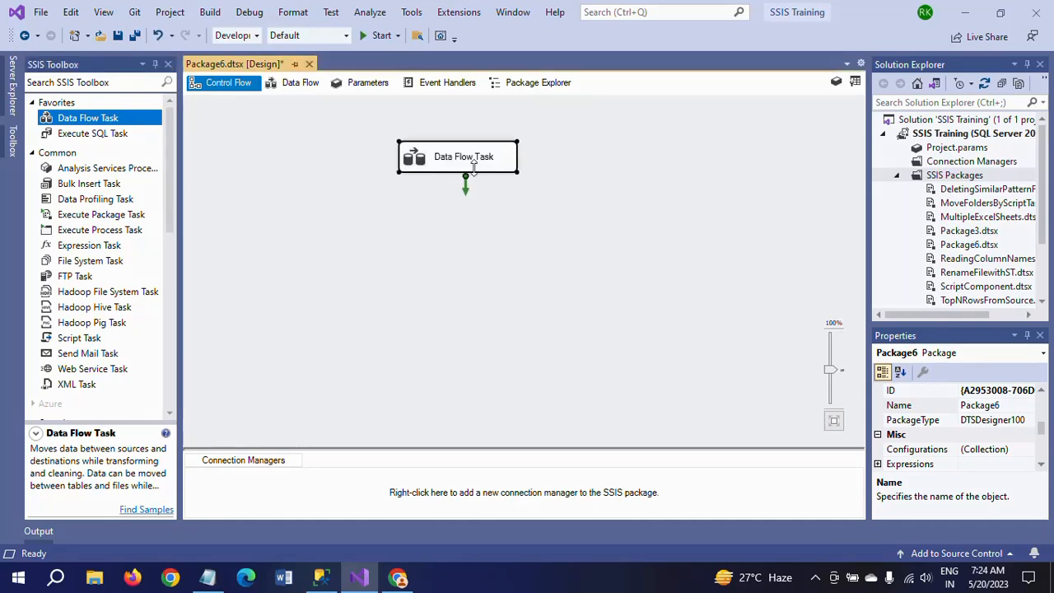
pyautogui.doubleClick(415, 159)
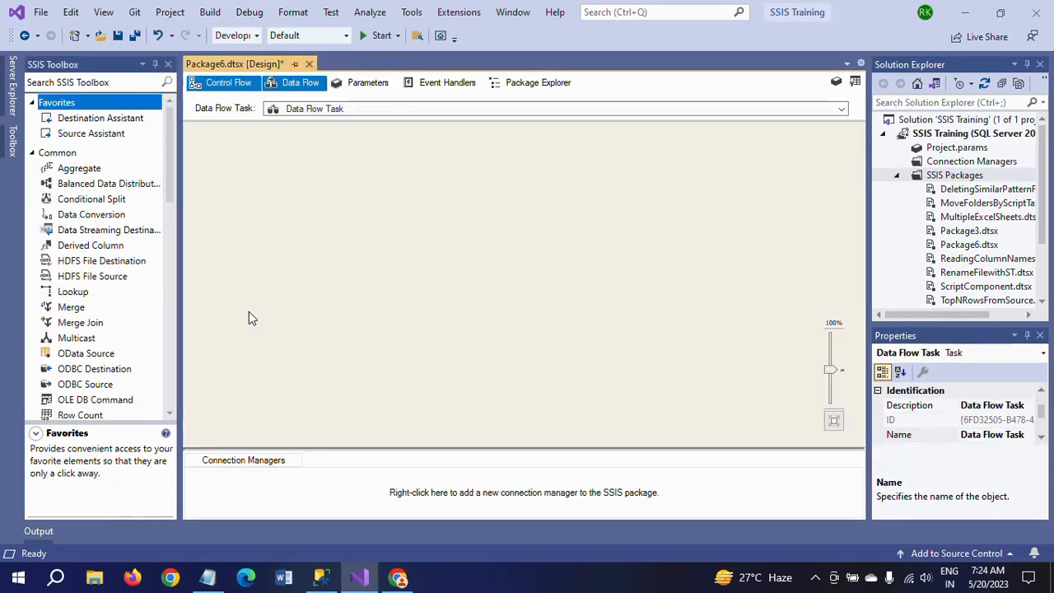
# Add an OLE DB Source to the data flow
pyautogui.click(173, 351)
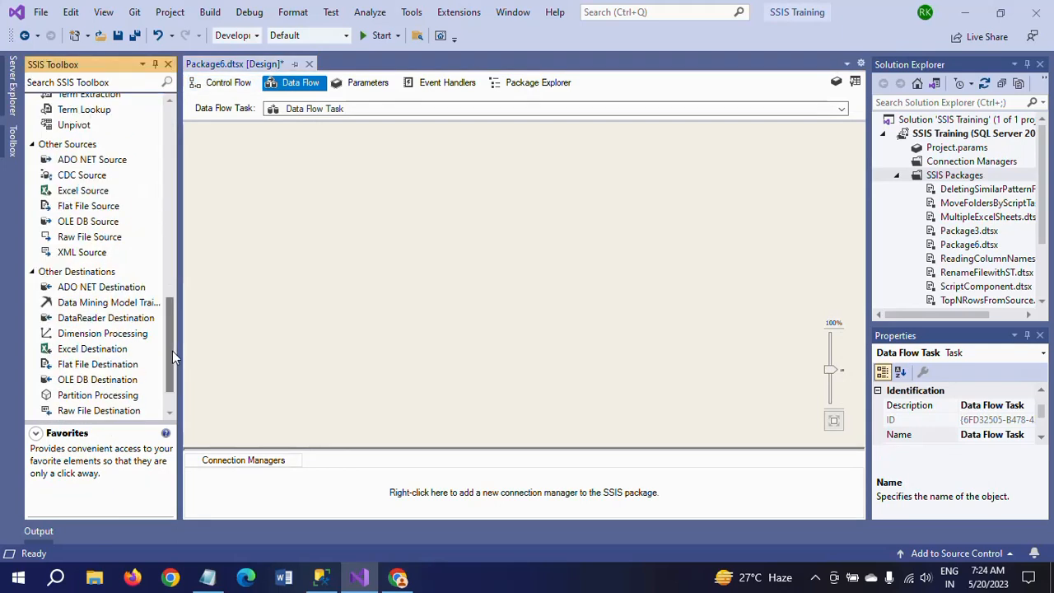
pyautogui.click(83, 224)
pyautogui.moveTo(83, 224); pyautogui.dragTo(406, 154)
# Configure the OLE DB Source with the ADMIN.Sample connection and the [dbo].[test_mail] table, keeping the id and email columns
pyautogui.doubleClick(437, 169)
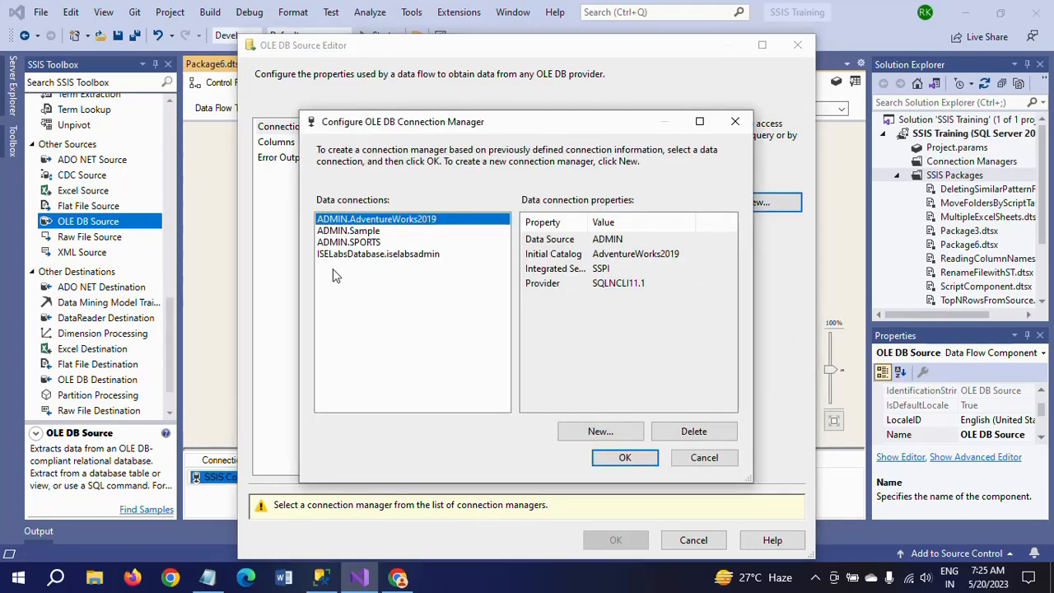
pyautogui.click(349, 232)
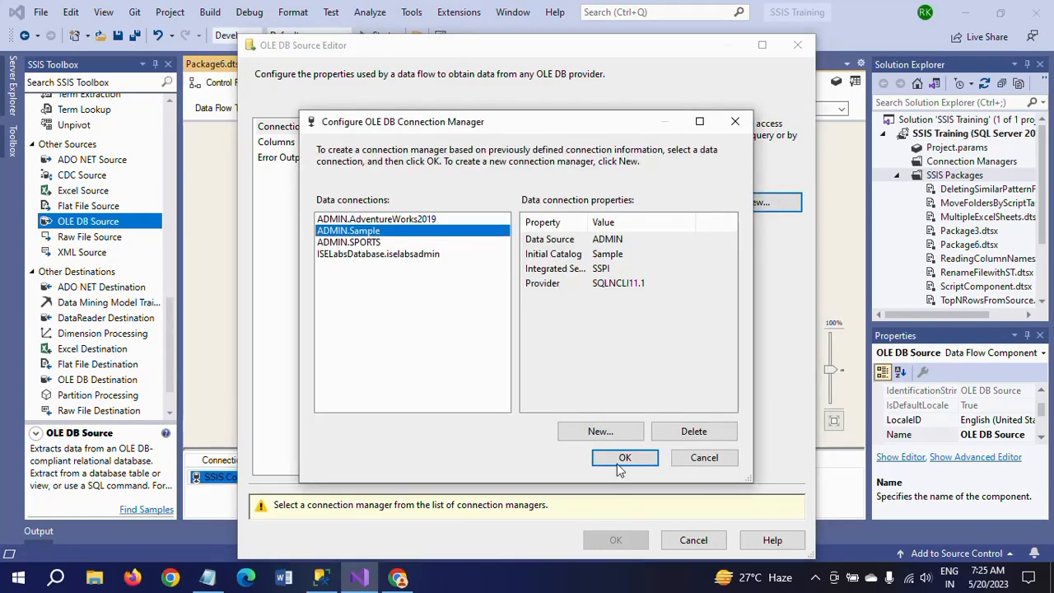
pyautogui.click(622, 461)
pyautogui.click(698, 284)
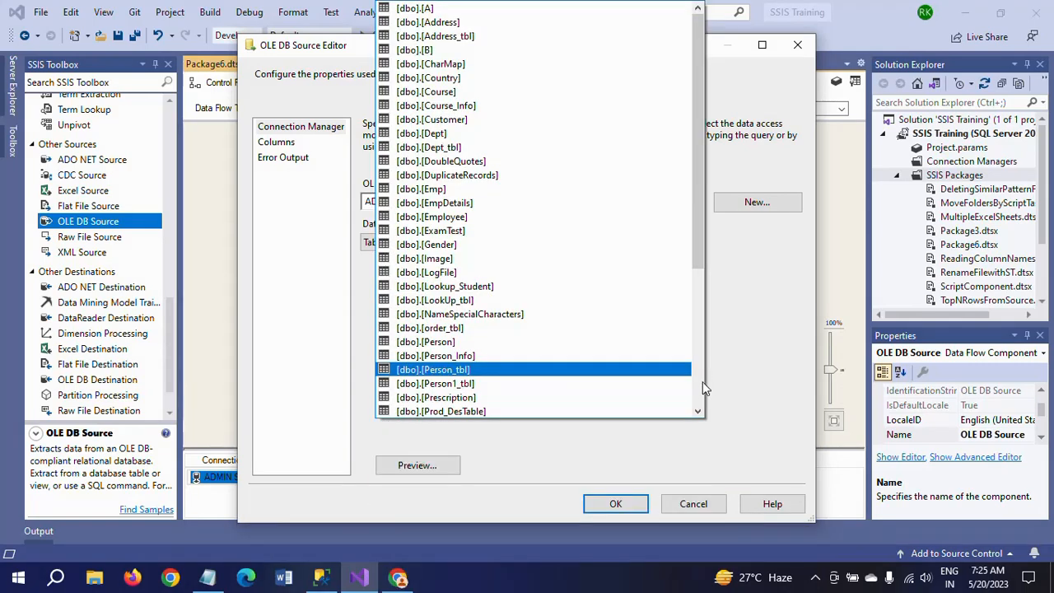
pyautogui.scroll(-5, 701, 384)
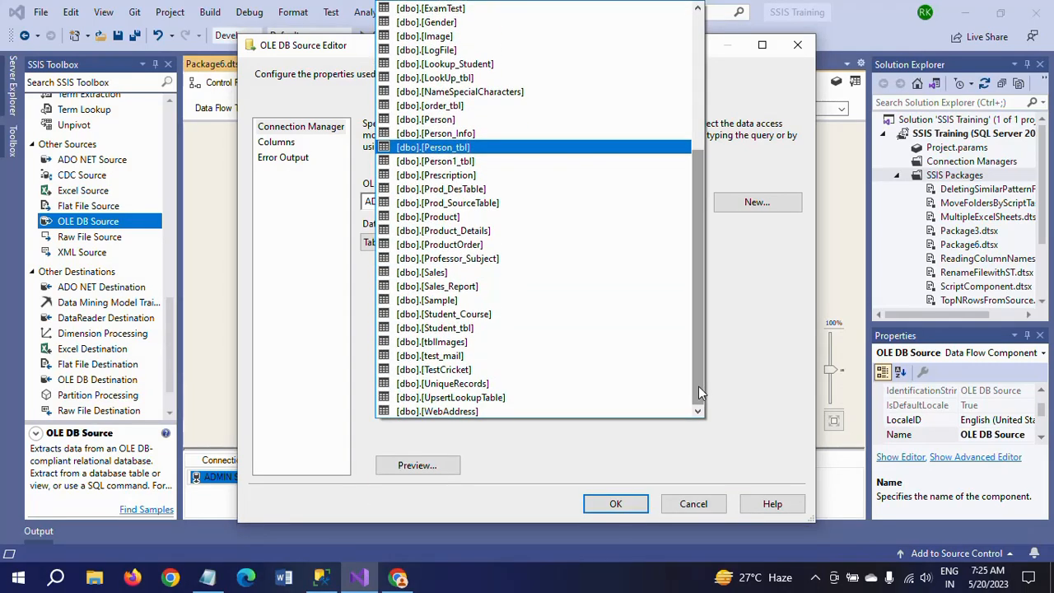
pyautogui.click(505, 355)
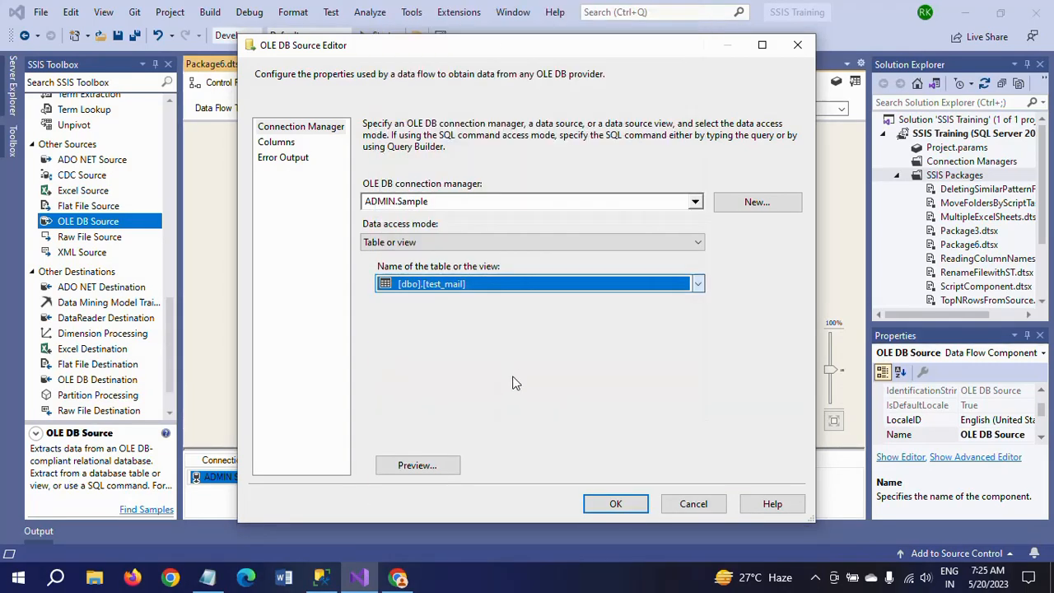
pyautogui.click(297, 145)
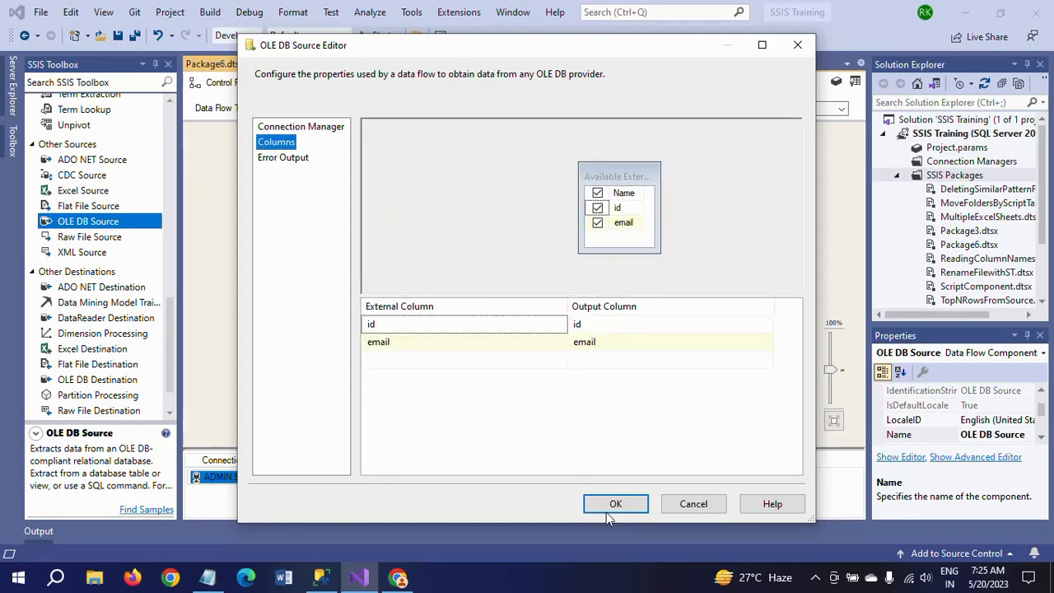
pyautogui.click(593, 506)
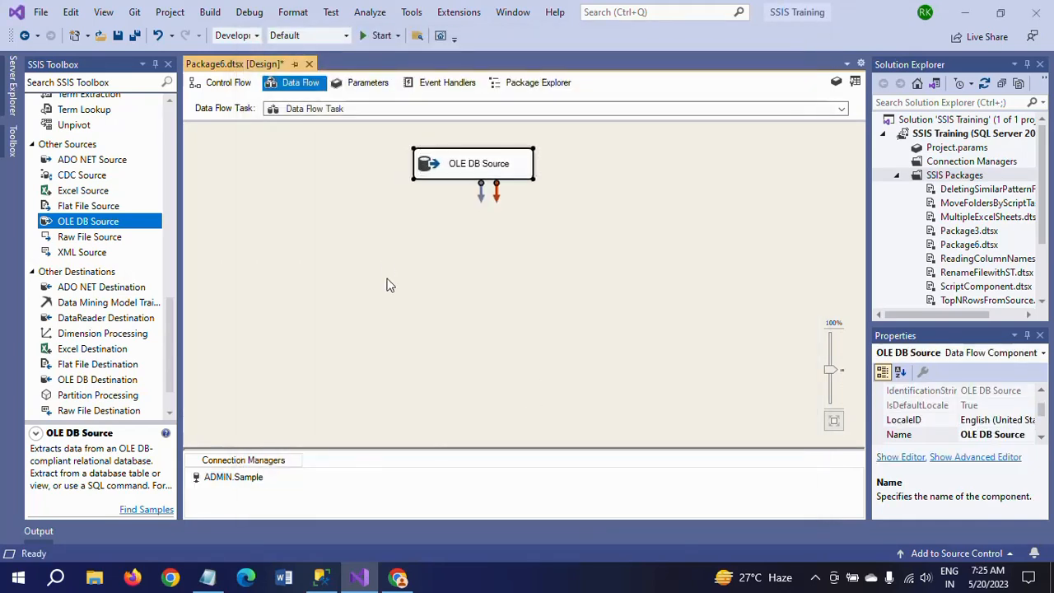
# Add a Conditional Split below the OLE DB Source and connect the source's regular output to it
pyautogui.click(388, 286)
pyautogui.moveTo(169, 311); pyautogui.dragTo(164, 139)
pyautogui.moveTo(88, 186); pyautogui.dragTo(505, 236)
pyautogui.click(490, 174)
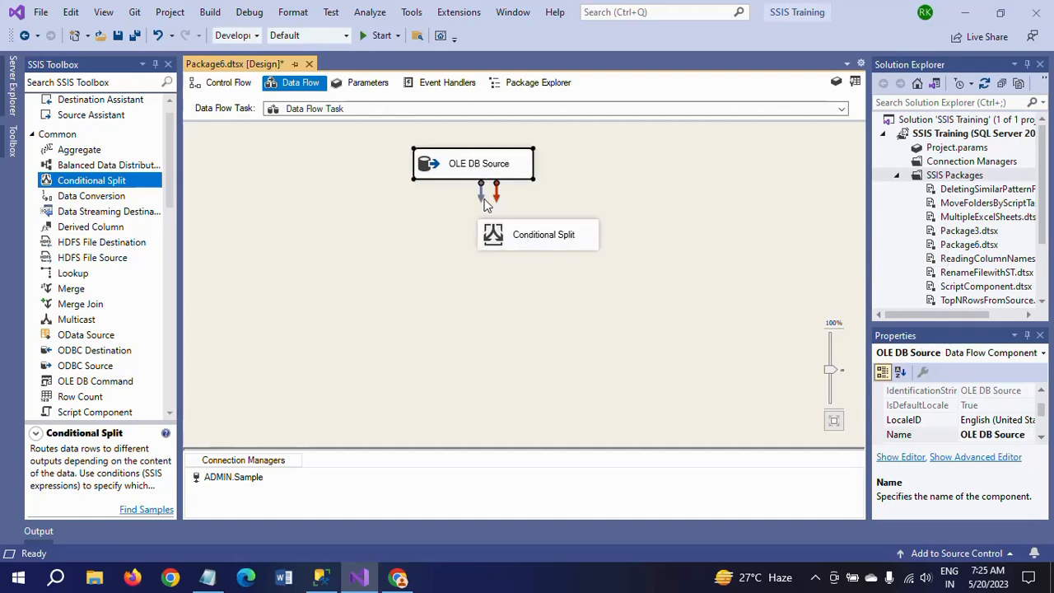
pyautogui.moveTo(482, 196); pyautogui.dragTo(530, 252)
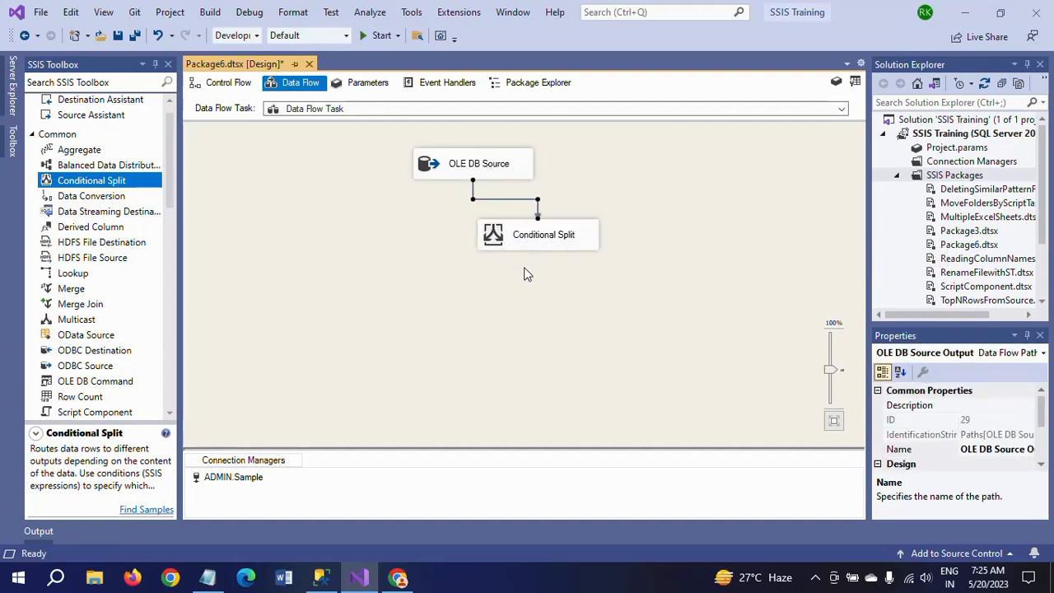
pyautogui.click(512, 325)
# Open the Conditional Split for editing and name its first output "Invalid Mail"
pyautogui.doubleClick(544, 247)
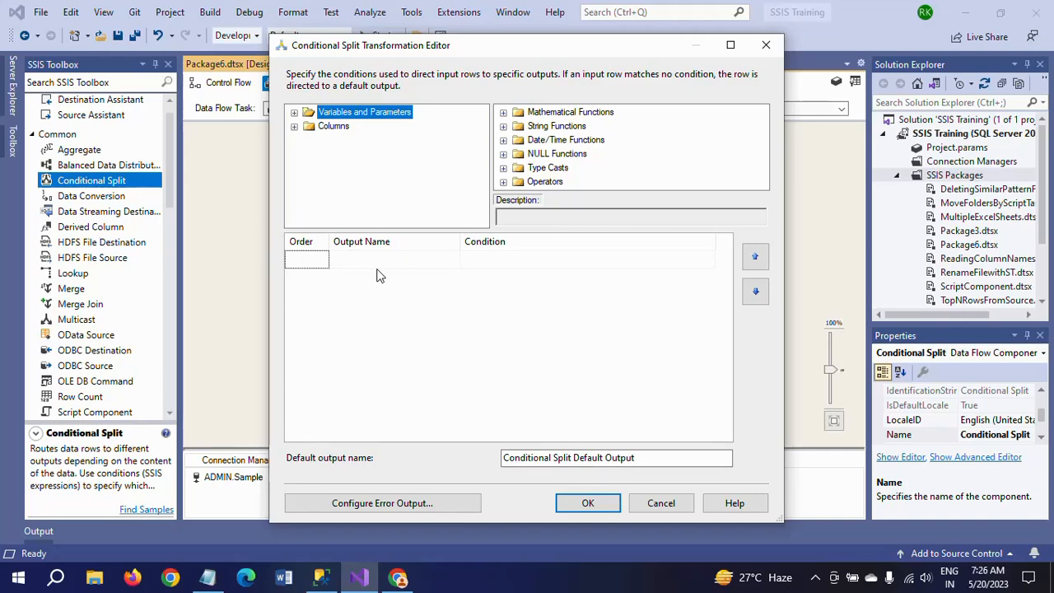
pyautogui.click(526, 258)
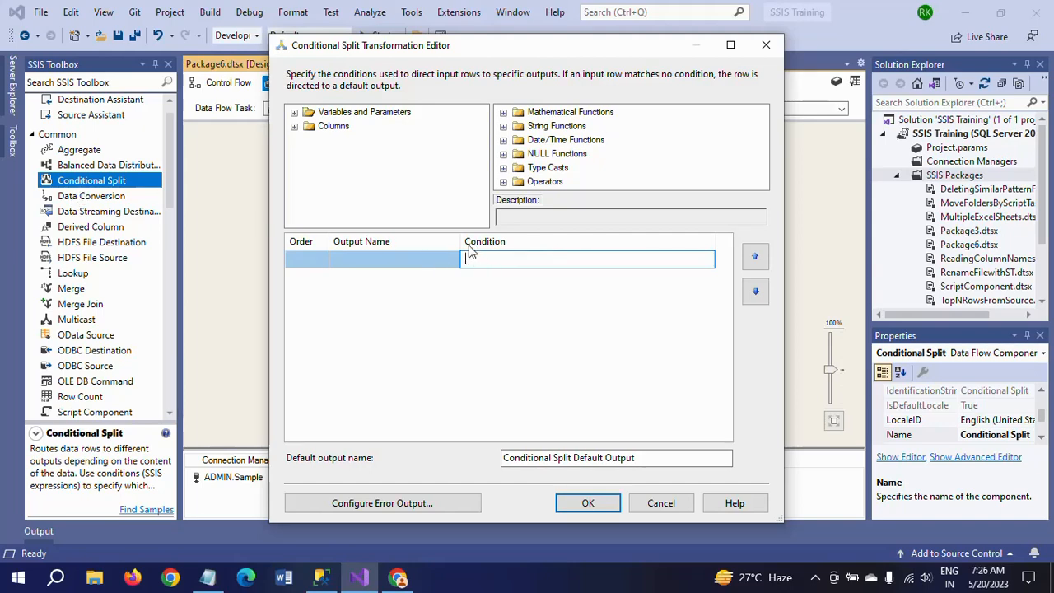
pyautogui.click(404, 261)
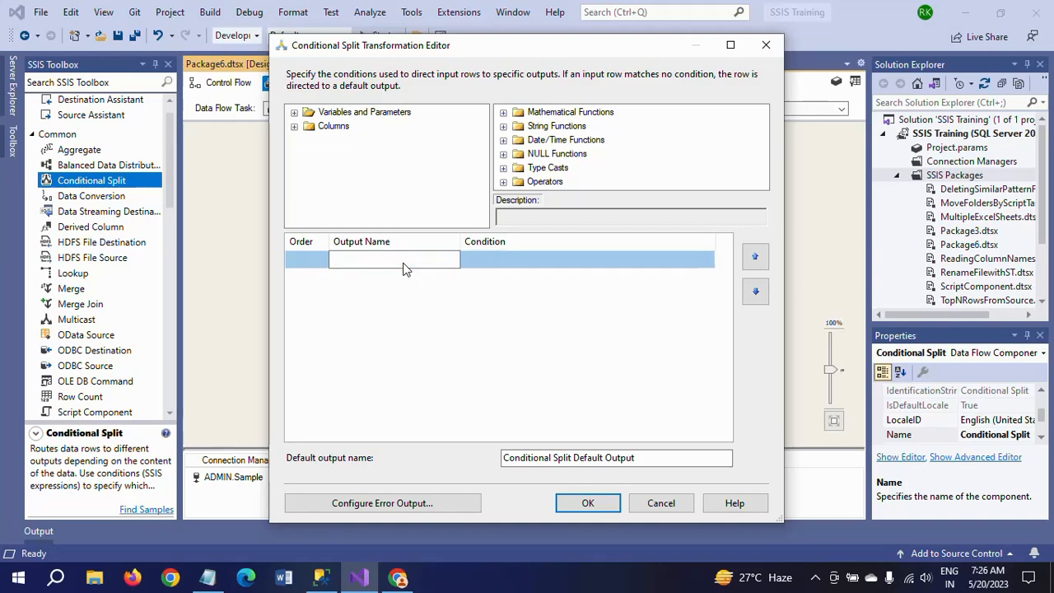
pyautogui.write('Invalid Mail')
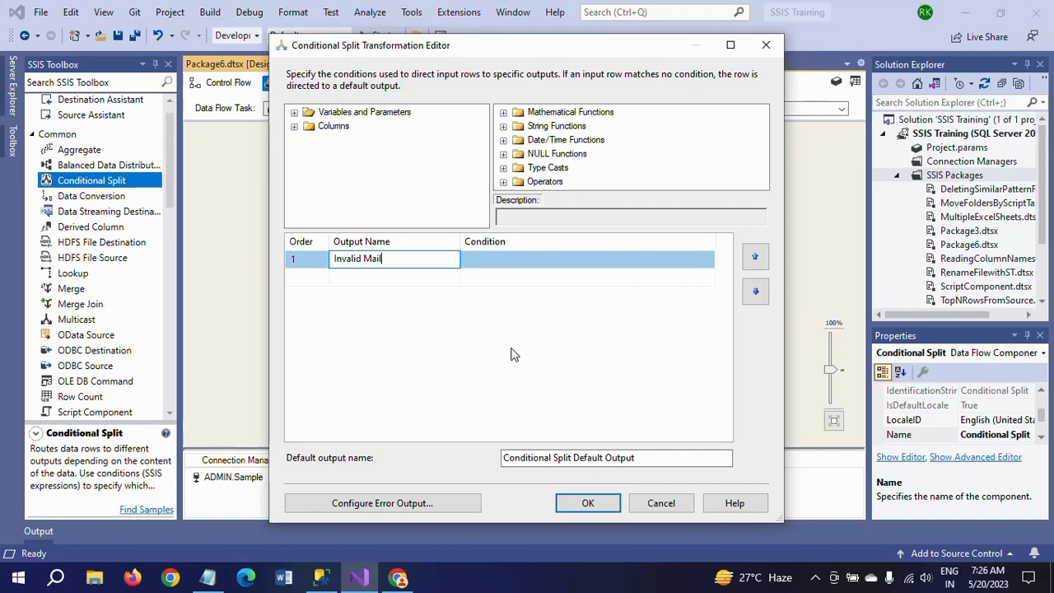
# Insert the FINDSTRING function as the Invalid Mail condition and use the email column as its character expression
pyautogui.click(294, 126)
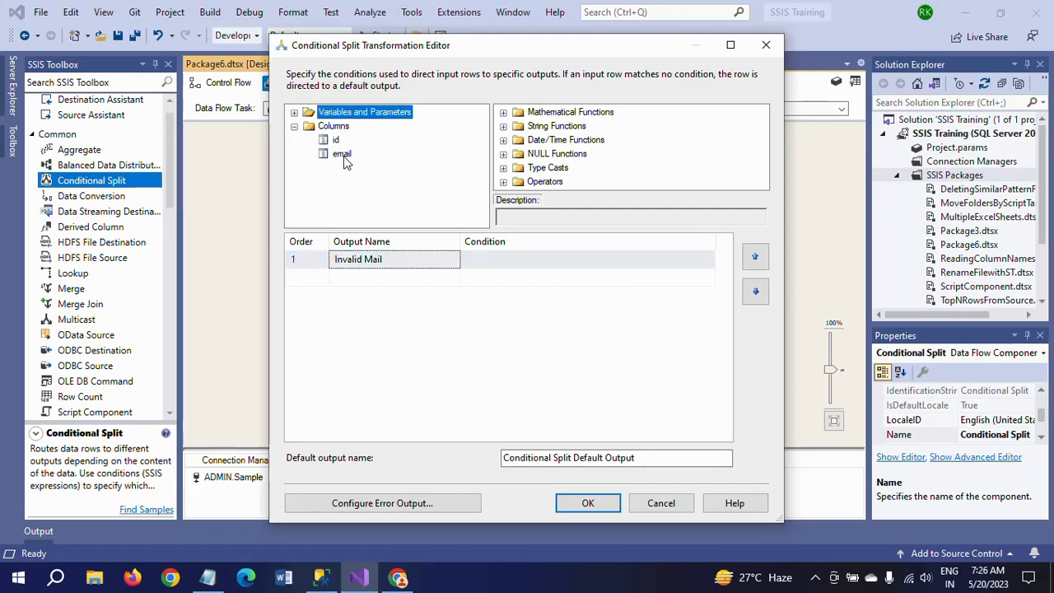
pyautogui.click(503, 126)
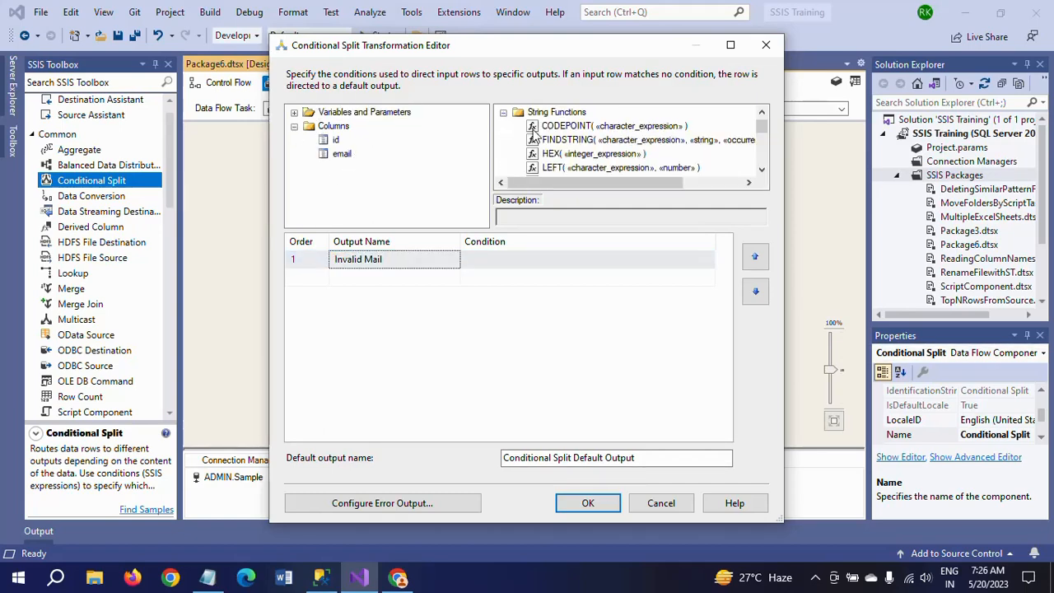
pyautogui.moveTo(596, 168); pyautogui.dragTo(552, 271)
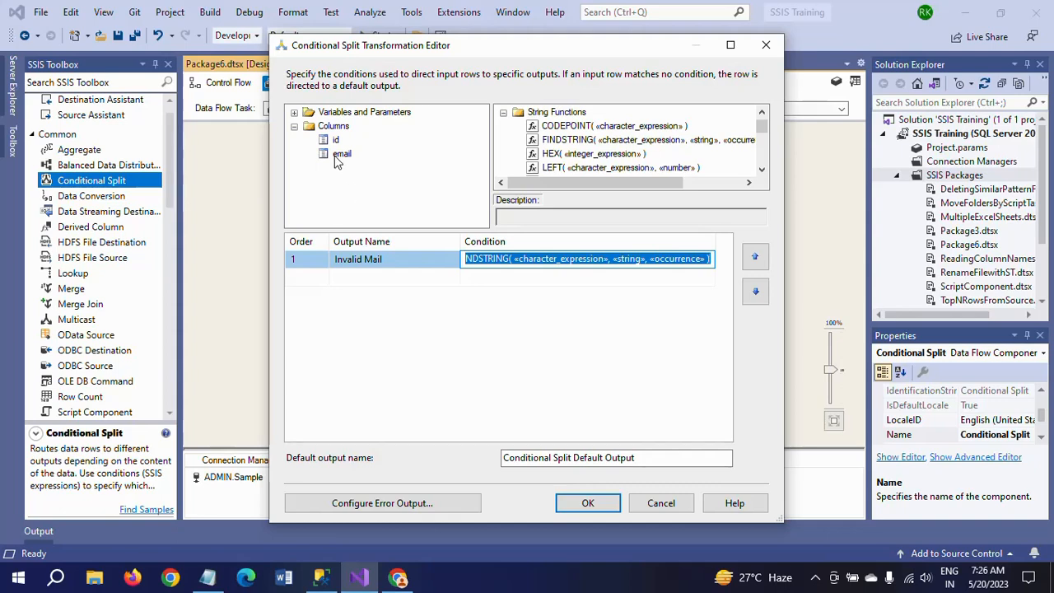
pyautogui.moveTo(336, 160); pyautogui.dragTo(530, 266)
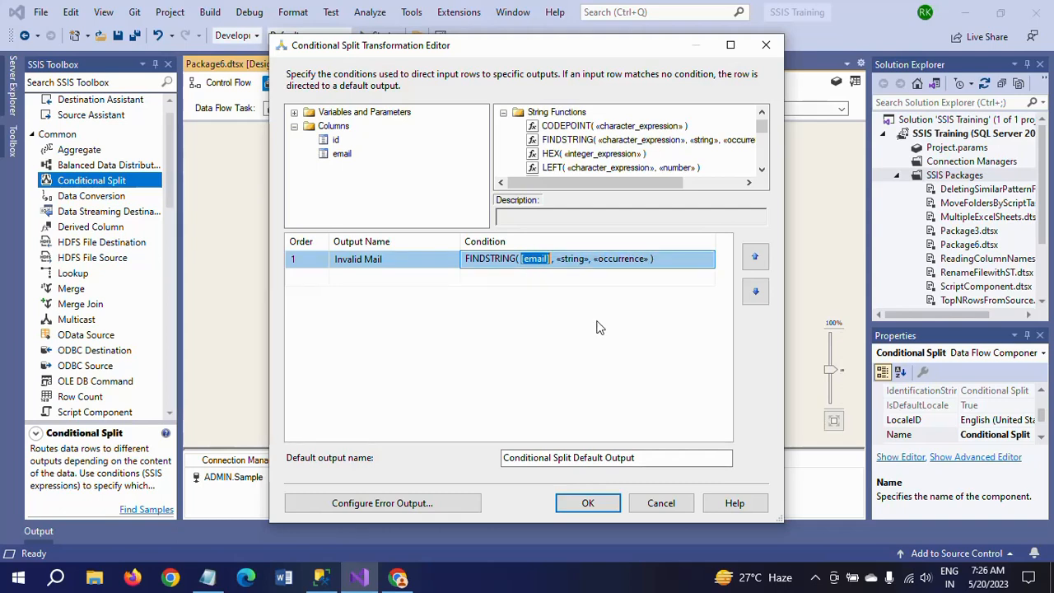
# Check the sample emails in Notepad and set the FINDSTRING search string to "@"
pyautogui.click(557, 258)
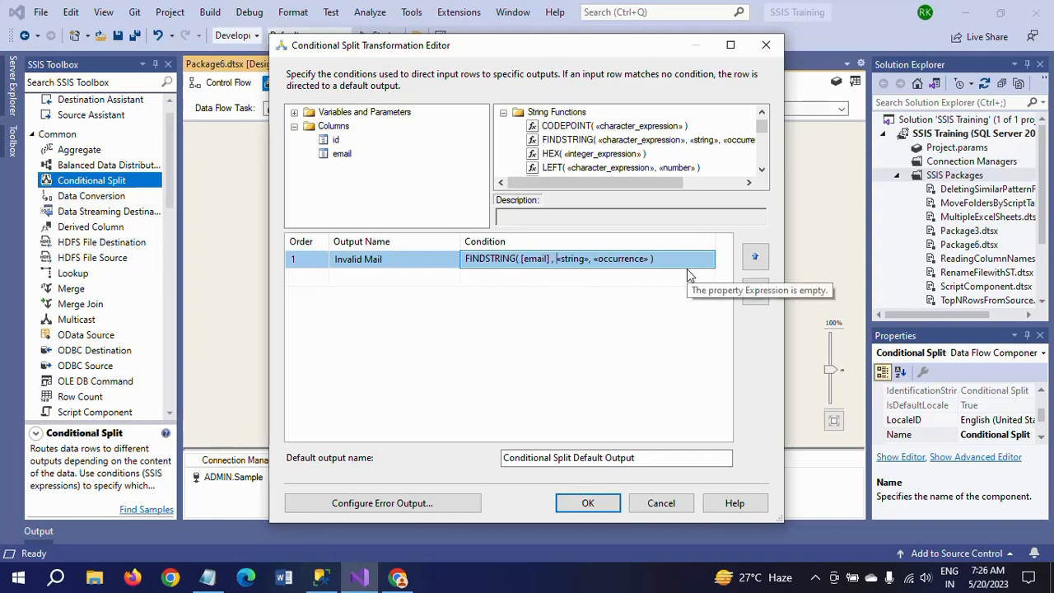
pyautogui.hotkey('alt', 'Tab')
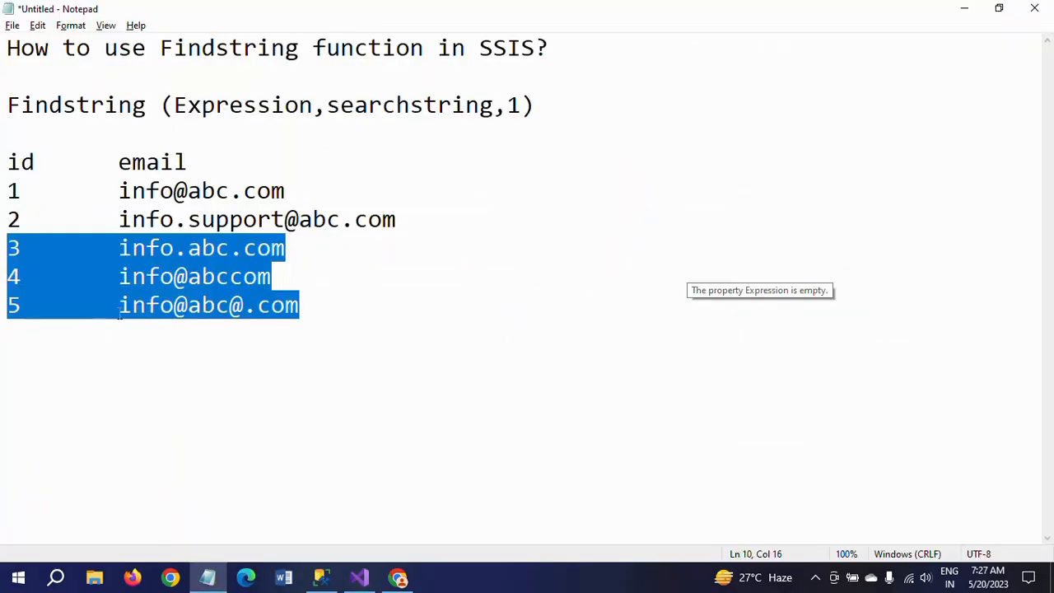
pyautogui.hotkey('alt', 'Tab')
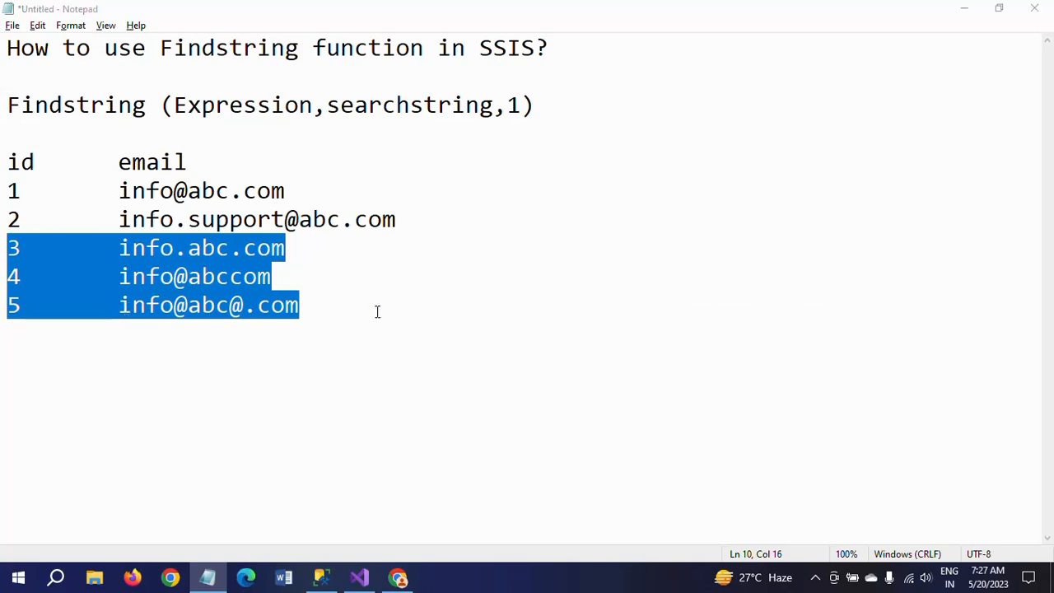
pyautogui.hotkey('alt', 'Tab')
pyautogui.hotkey('alt', 'Tab')
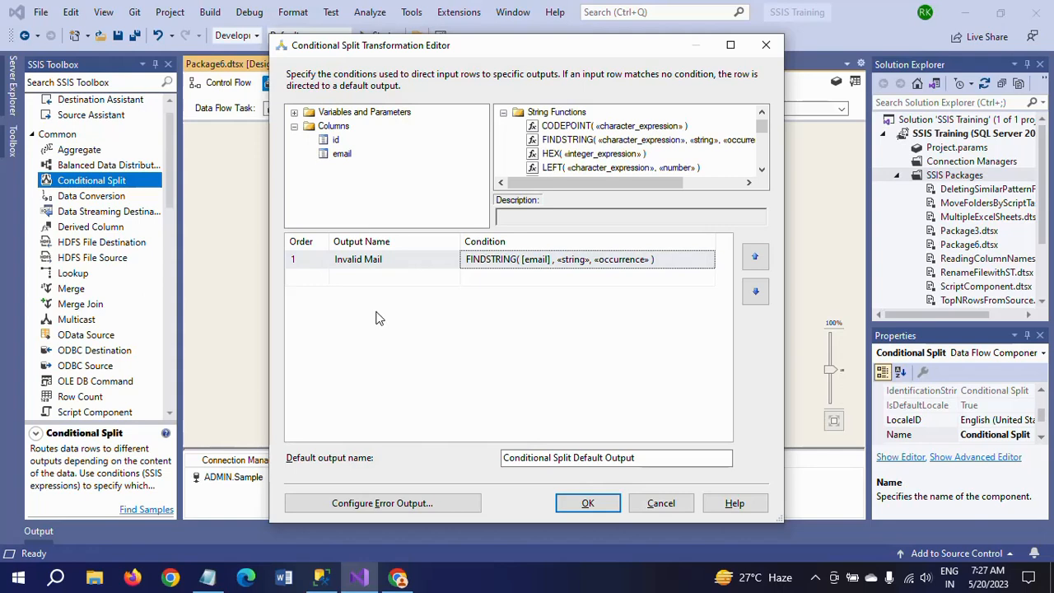
pyautogui.doubleClick(570, 261)
pyautogui.write('""')
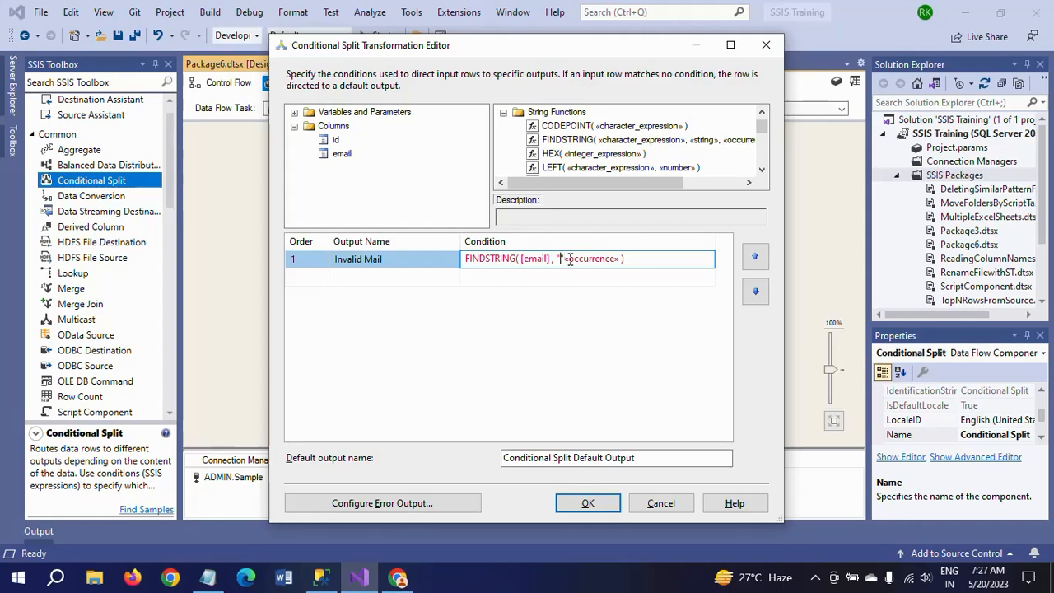
pyautogui.write('@')
pyautogui.write(',')
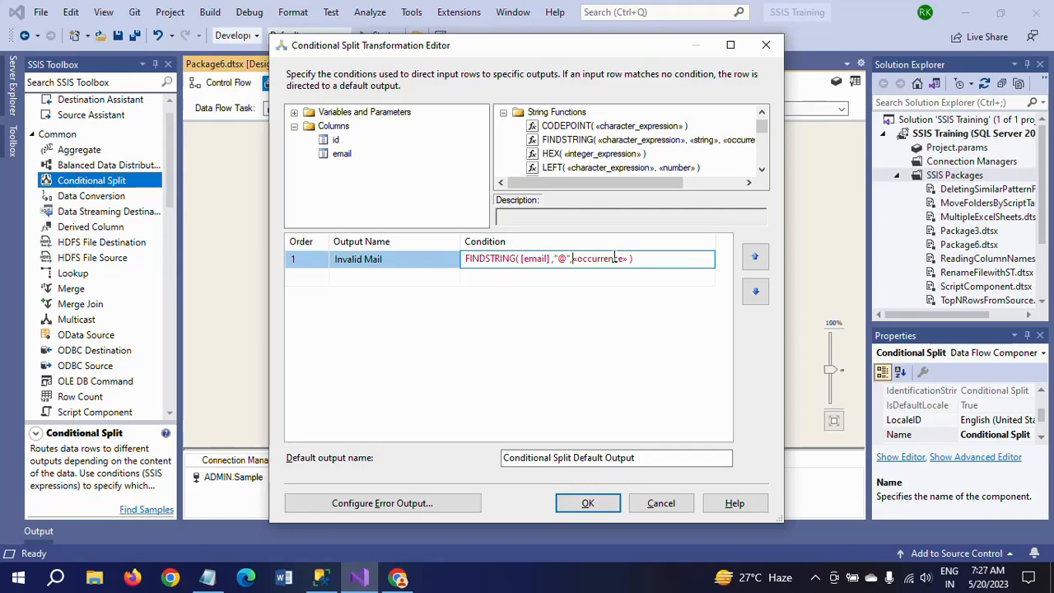
# Set the FINDSTRING occurrence to 2 and complete the condition with the comparison >1
pyautogui.keyDown('shift'); pyautogui.click(615, 258); pyautogui.keyUp('shift')
pyautogui.hotkey('shift', 'Right')
pyautogui.hotkey('shift', 'Right')
pyautogui.hotkey('shift', 'Right')
pyautogui.hotkey('shift', 'Right')
pyautogui.write('2')
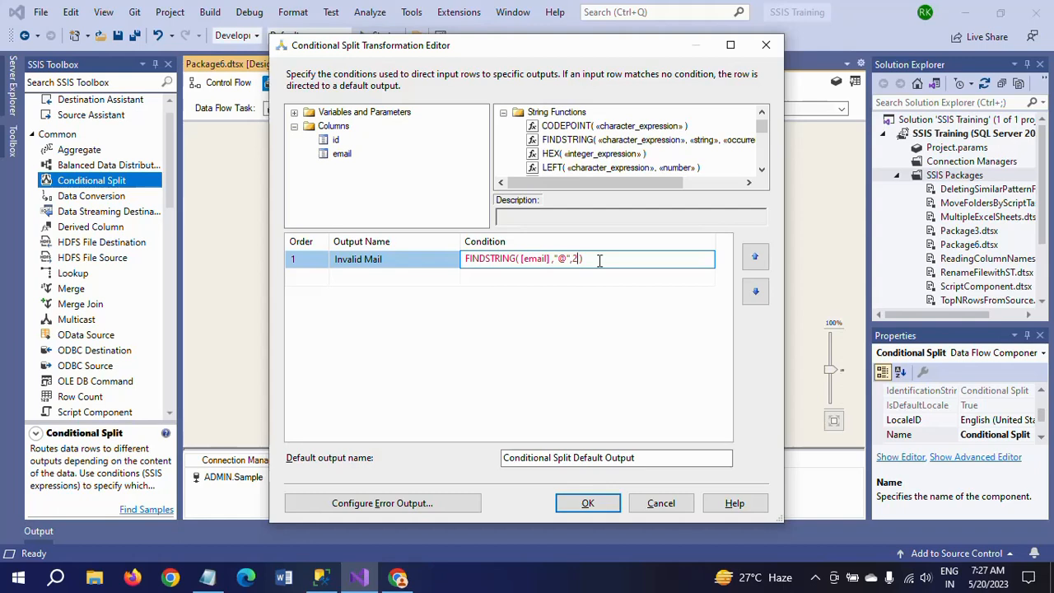
pyautogui.write('>1')
pyautogui.press('Return')
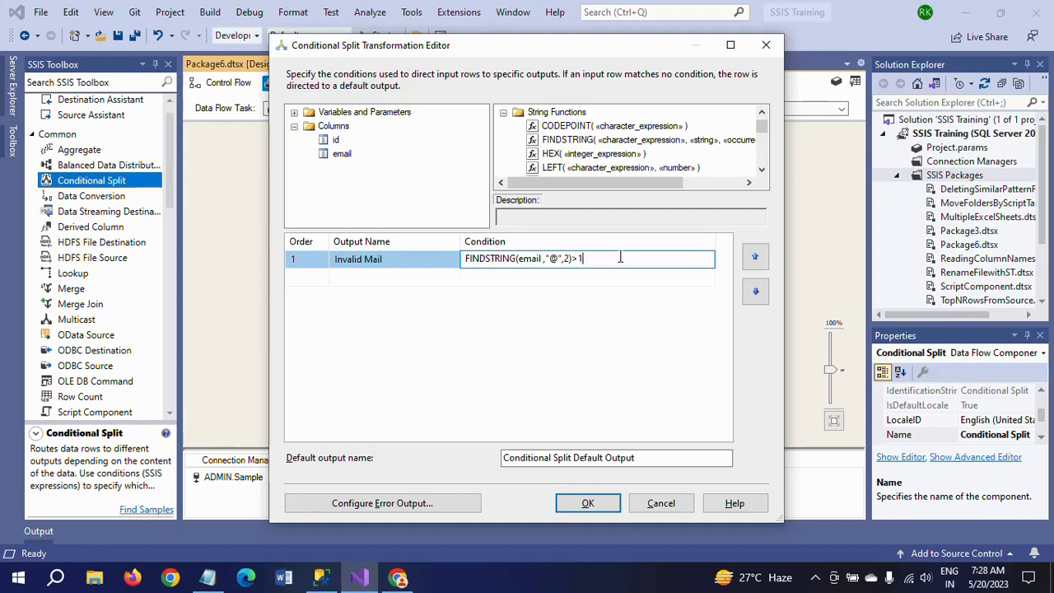
# Append the OR operator || and a copy of the FINDSTRING clause to the end of the Invalid Mail condition
pyautogui.write('||')
pyautogui.press('BackSpace')
pyautogui.press('BackSpace')
pyautogui.hotkey('shift', 'Left')
pyautogui.hotkey('shift', 'Left')
pyautogui.hotkey('shift', 'Left')
pyautogui.hotkey('shift', 'Left')
pyautogui.hotkey('shift', 'Left')
pyautogui.hotkey('shift', 'Left')
pyautogui.hotkey('shift', 'Left')
pyautogui.hotkey('shift', 'Left')
pyautogui.hotkey('shift', 'Left')
pyautogui.hotkey('shift', 'Left')
pyautogui.hotkey('shift', 'Left')
pyautogui.hotkey('shift', 'Left')
pyautogui.hotkey('shift', 'Left')
pyautogui.hotkey('shift', 'Left')
pyautogui.hotkey('shift', 'Left')
pyautogui.hotkey('shift', 'Left')
pyautogui.hotkey('shift', 'Left')
pyautogui.hotkey('shift', 'Left')
pyautogui.hotkey('shift', 'Left')
pyautogui.hotkey('shift', 'Left')
pyautogui.hotkey('ctrl', 'c')
pyautogui.press('End')
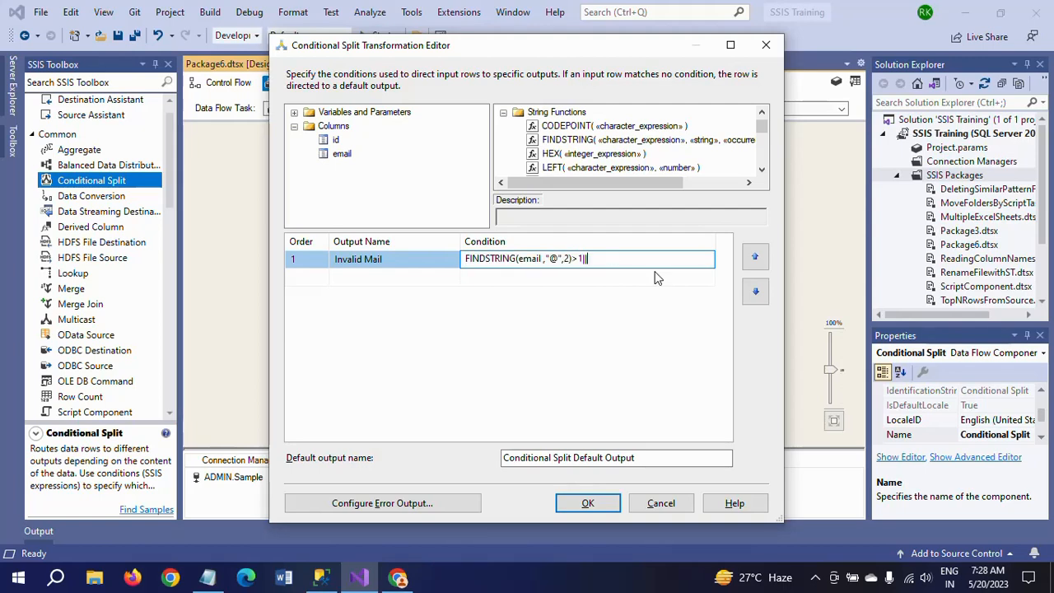
pyautogui.write('||')
pyautogui.hotkey('ctrl', 'v')
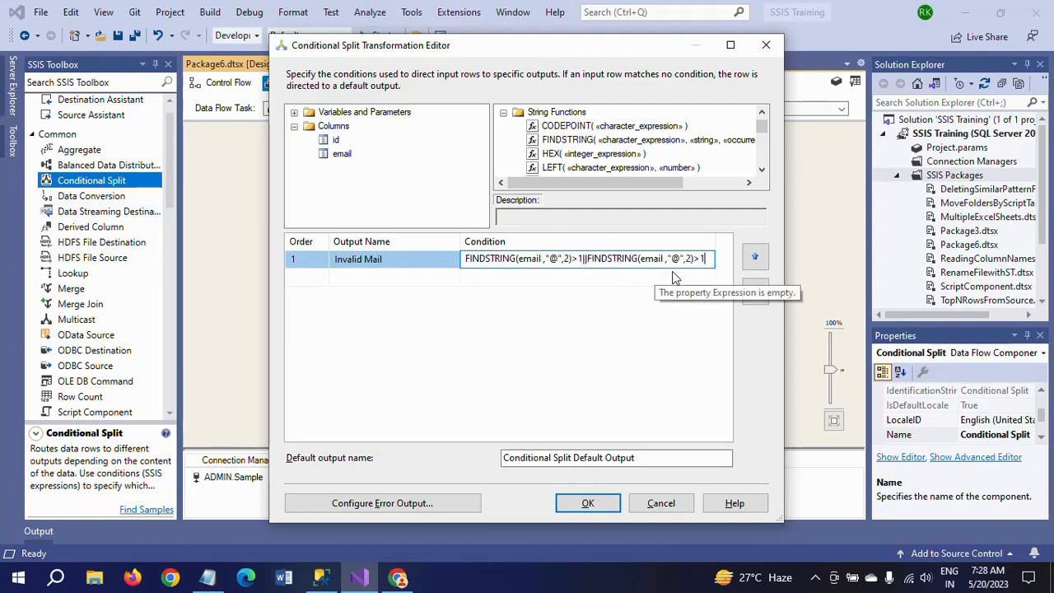
# Check sample row 3 in Notepad and change the second clause to occurrence 1 with the comparison ==0
pyautogui.hotkey('alt', 'Tab')
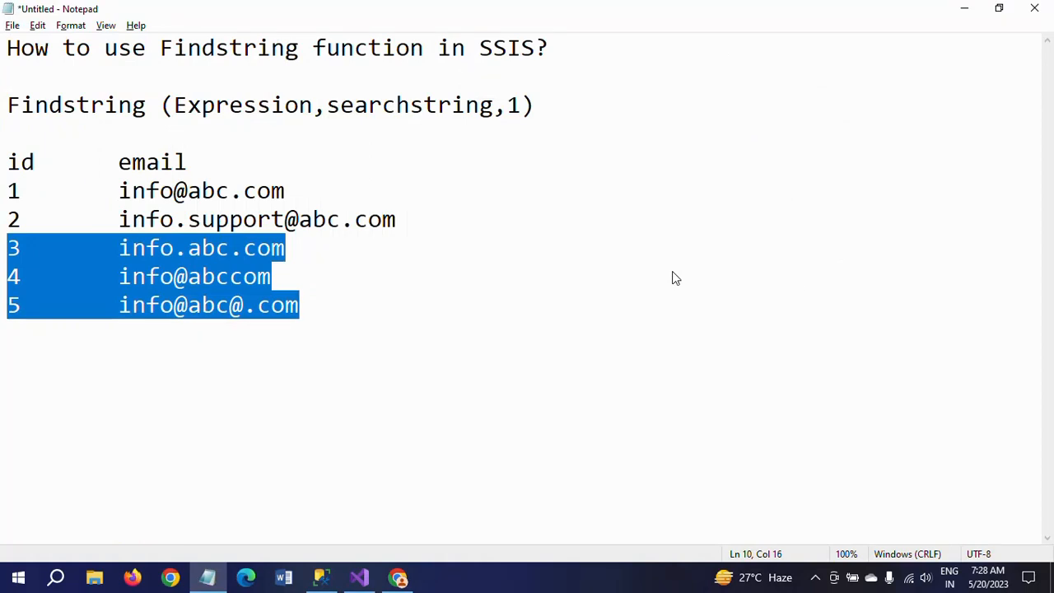
pyautogui.moveTo(119, 247); pyautogui.dragTo(289, 250)
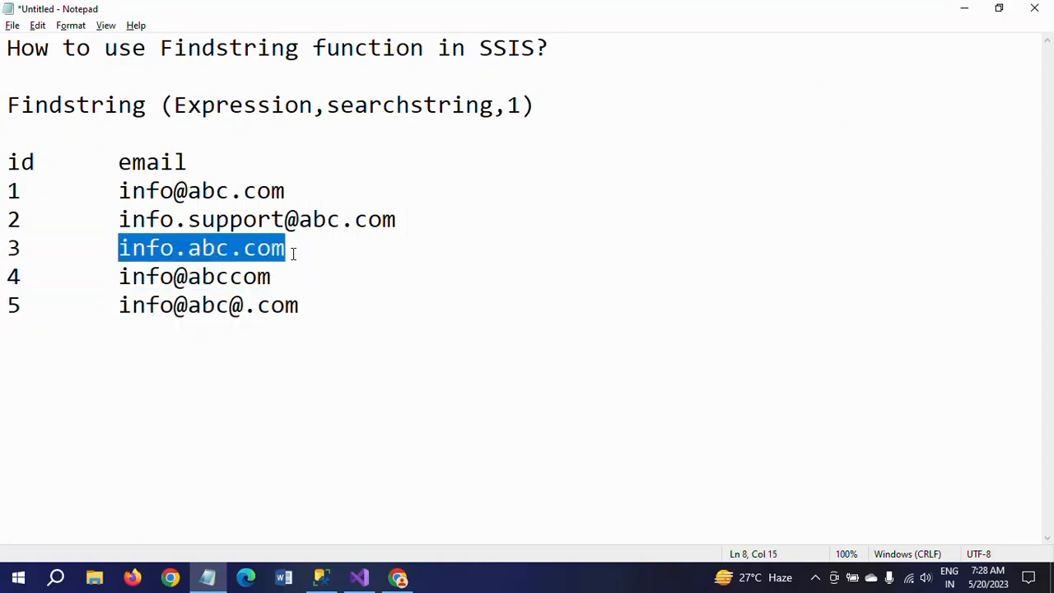
pyautogui.hotkey('alt', 'Tab')
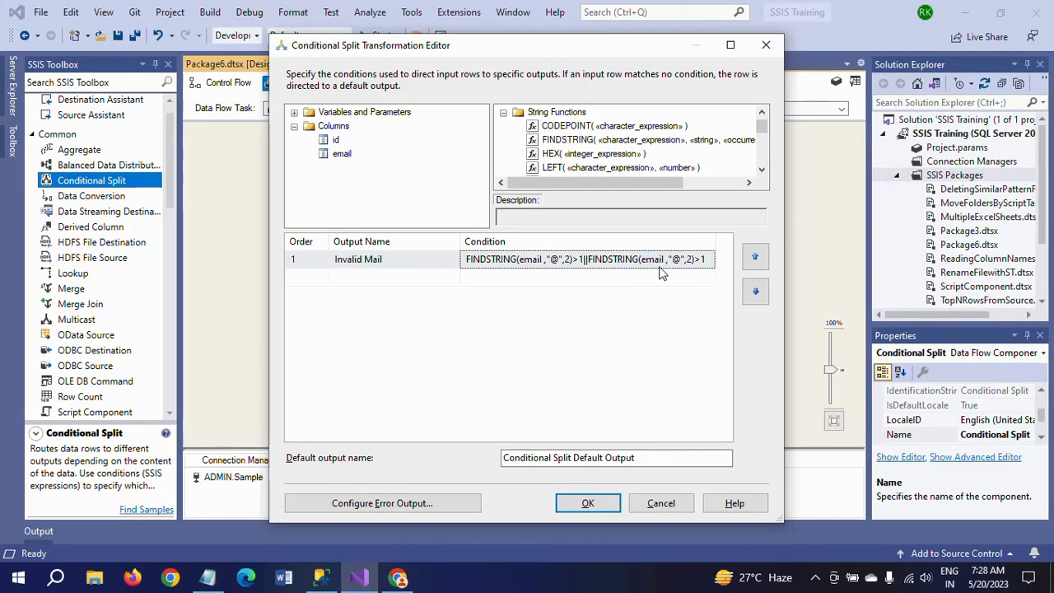
pyautogui.click(692, 261)
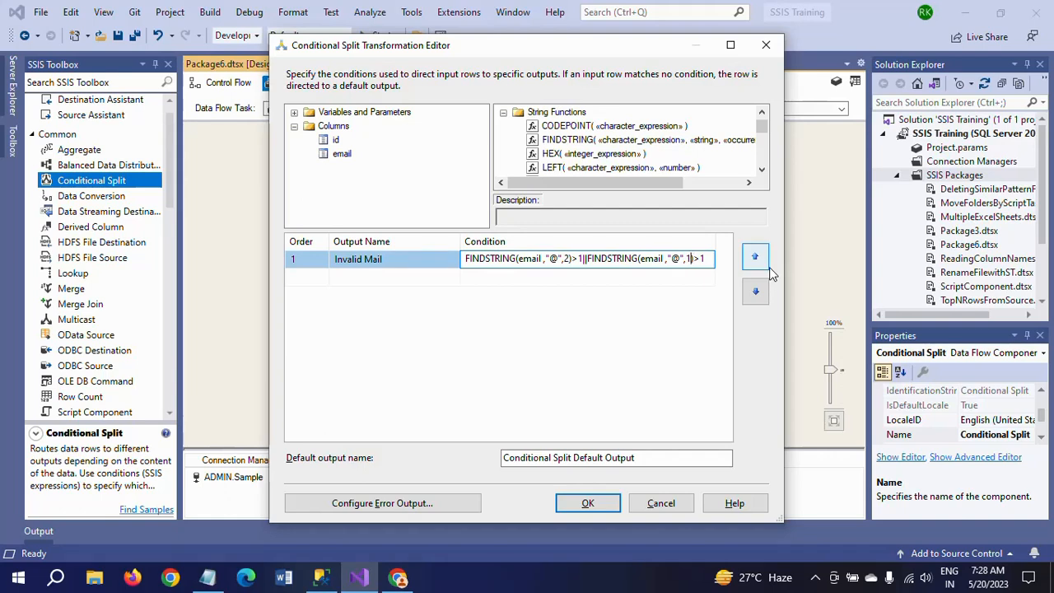
pyautogui.press('Left')
pyautogui.press('BackSpace')
pyautogui.write('1')
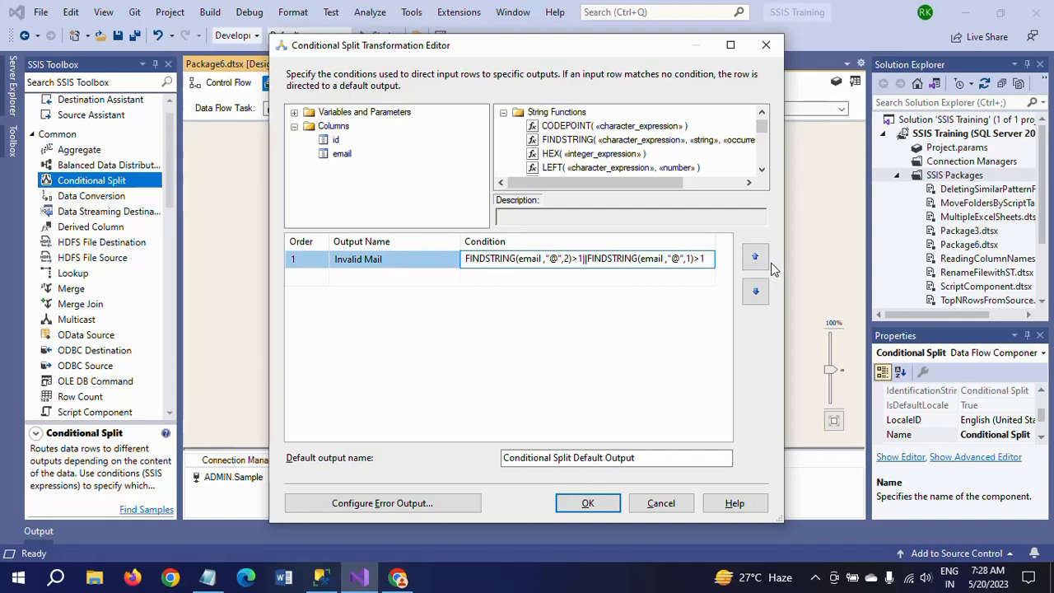
pyautogui.press('Right')
pyautogui.write('==')
pyautogui.press('Delete')
pyautogui.write('0')
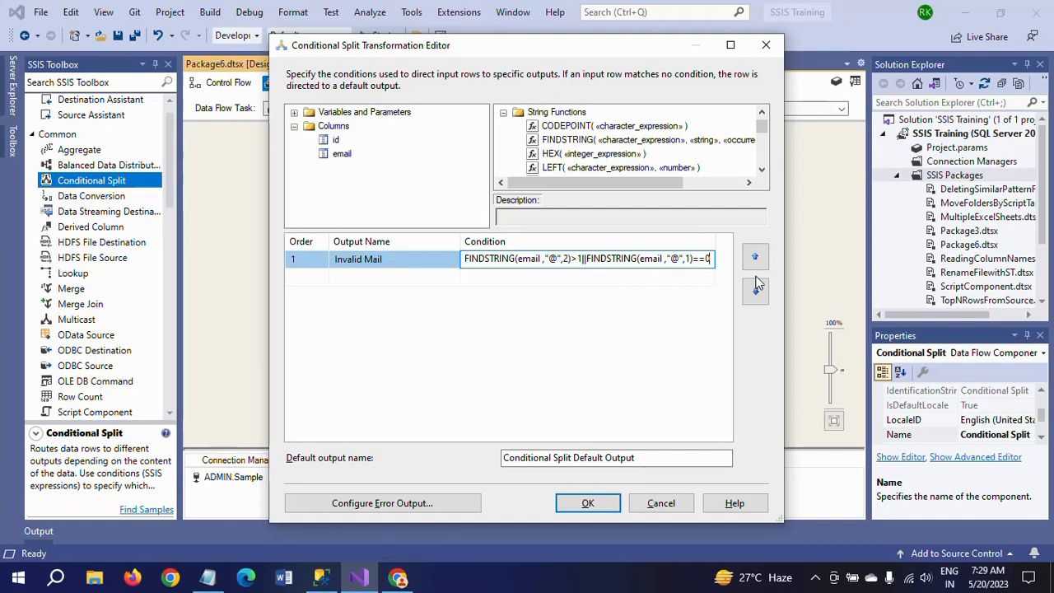
# Append a third OR clause copied from the second one and change its search string to ".", giving FINDSTRING(email,".",1)==0
pyautogui.write('||')
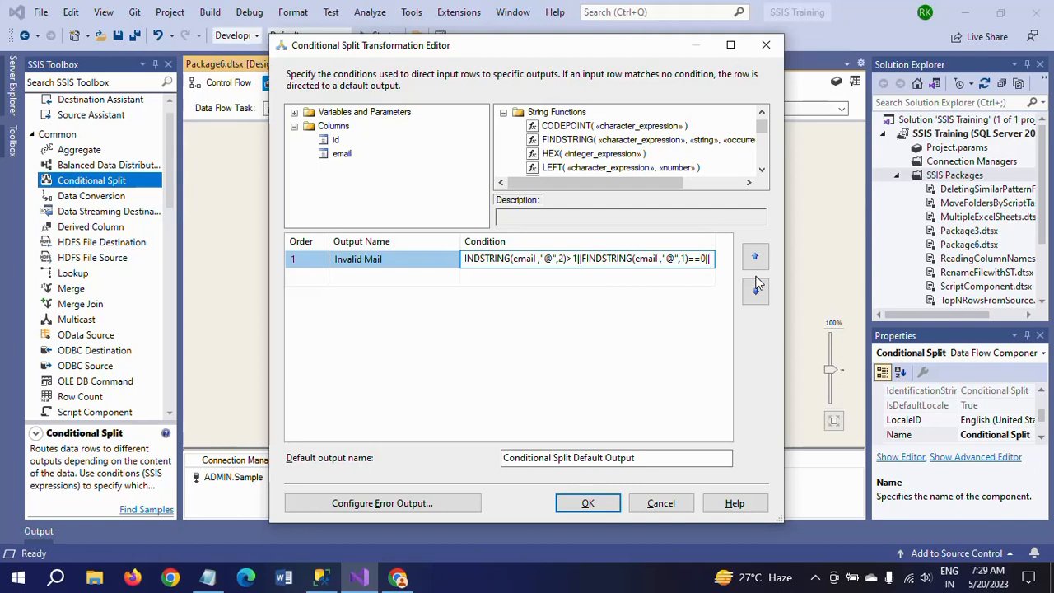
pyautogui.click(207, 578)
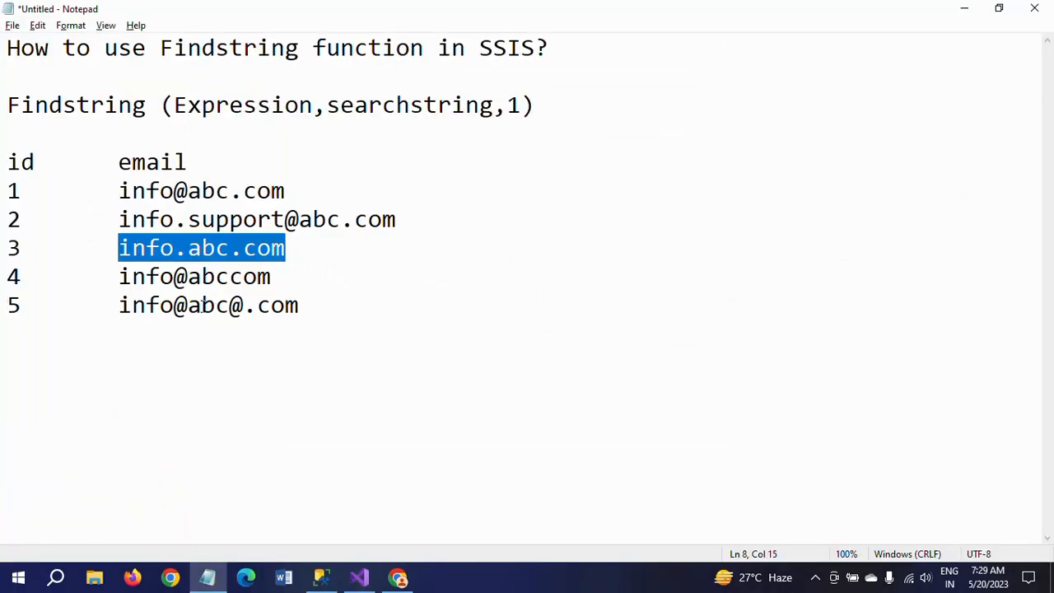
pyautogui.click(233, 278)
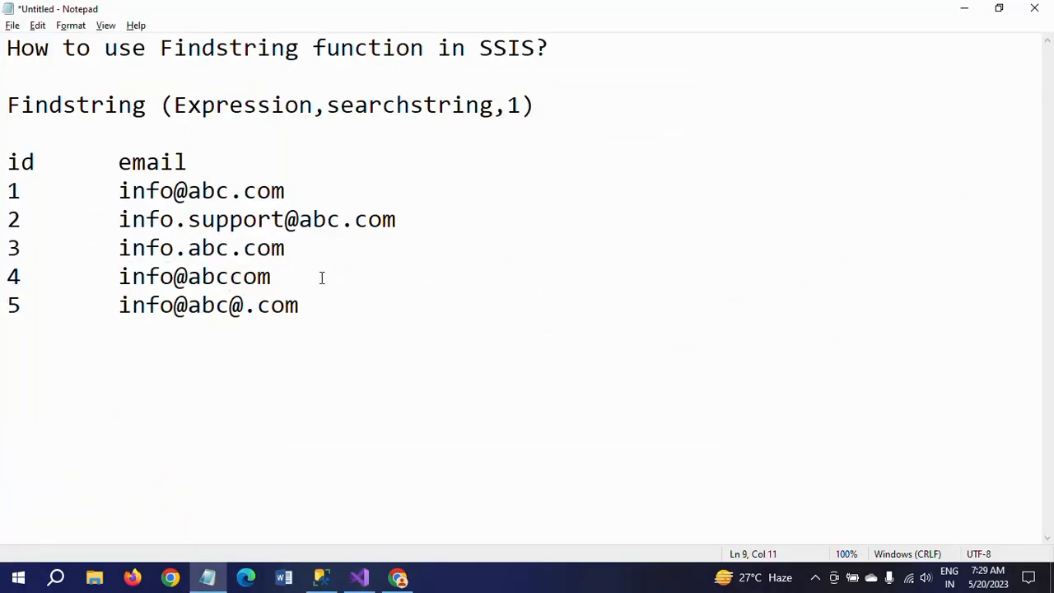
pyautogui.hotkey('alt', 'Tab')
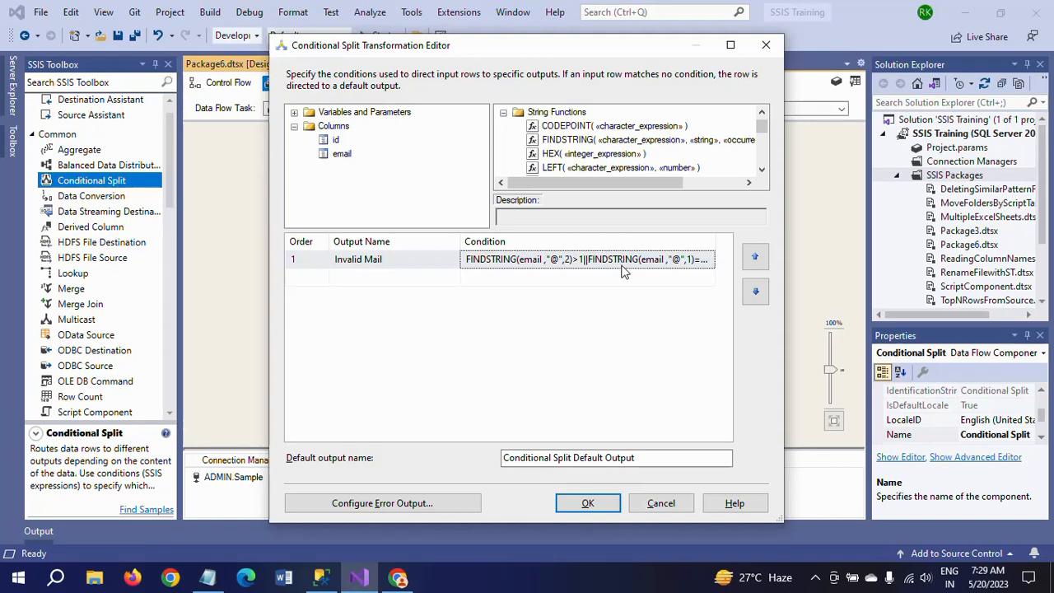
pyautogui.click(586, 261)
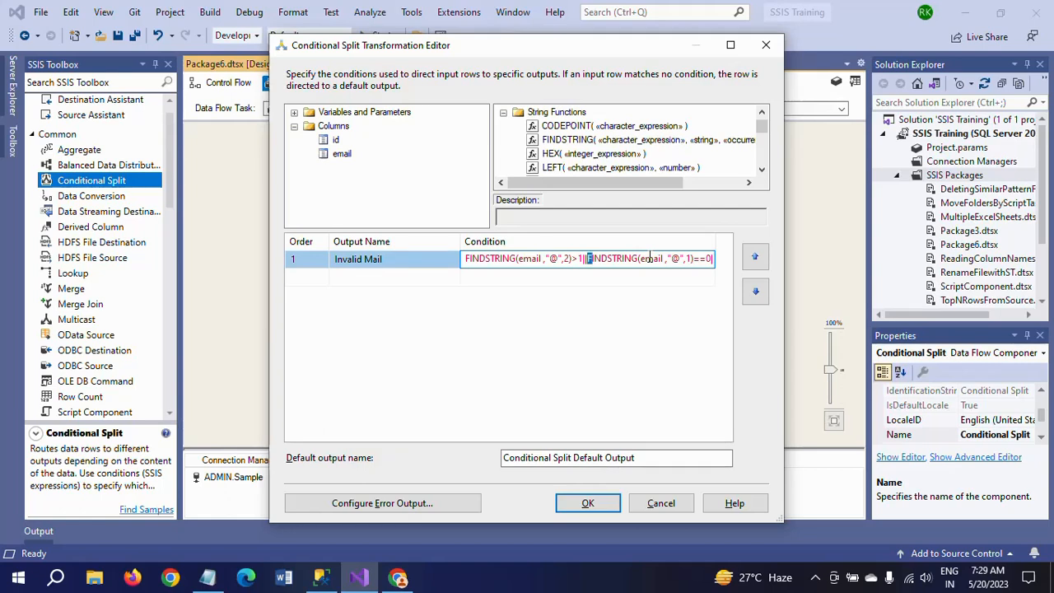
pyautogui.moveTo(587, 258); pyautogui.dragTo(714, 259)
pyautogui.hotkey('ctrl', 'c')
pyautogui.press('End')
pyautogui.write('||')
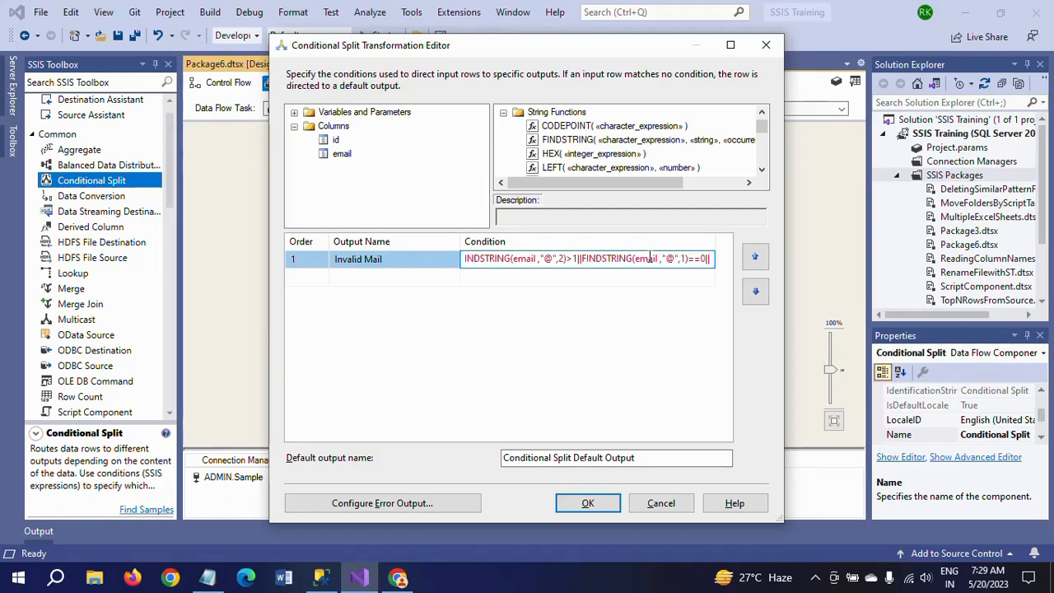
pyautogui.hotkey('ctrl', 'v')
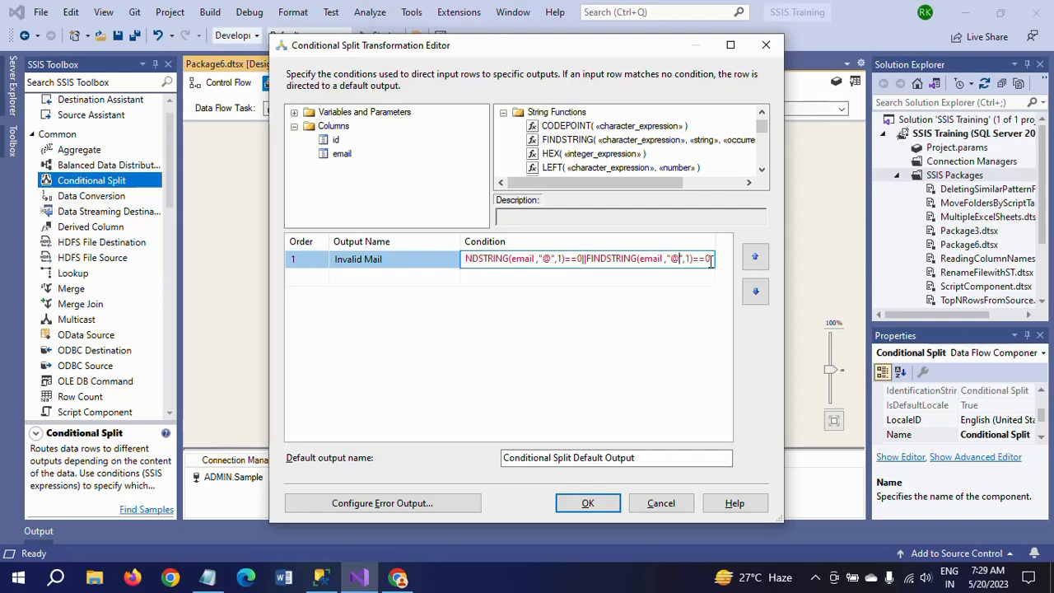
pyautogui.press('BackSpace')
pyautogui.write('.')
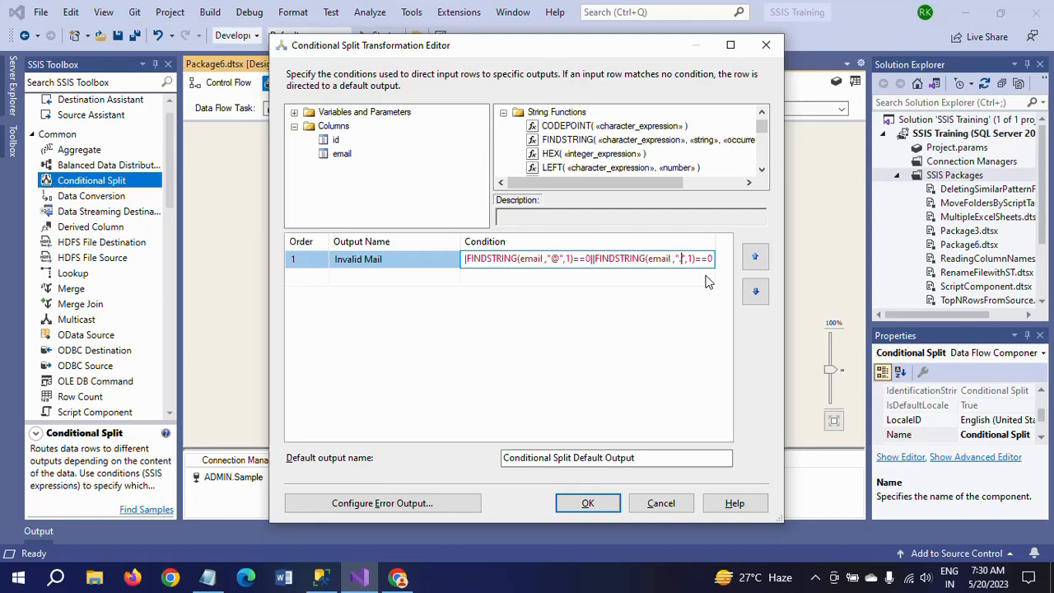
# Compare sample row 4 in Notepad with the dot clause and review the full Invalid Mail condition
pyautogui.hotkey('alt', 'Tab')
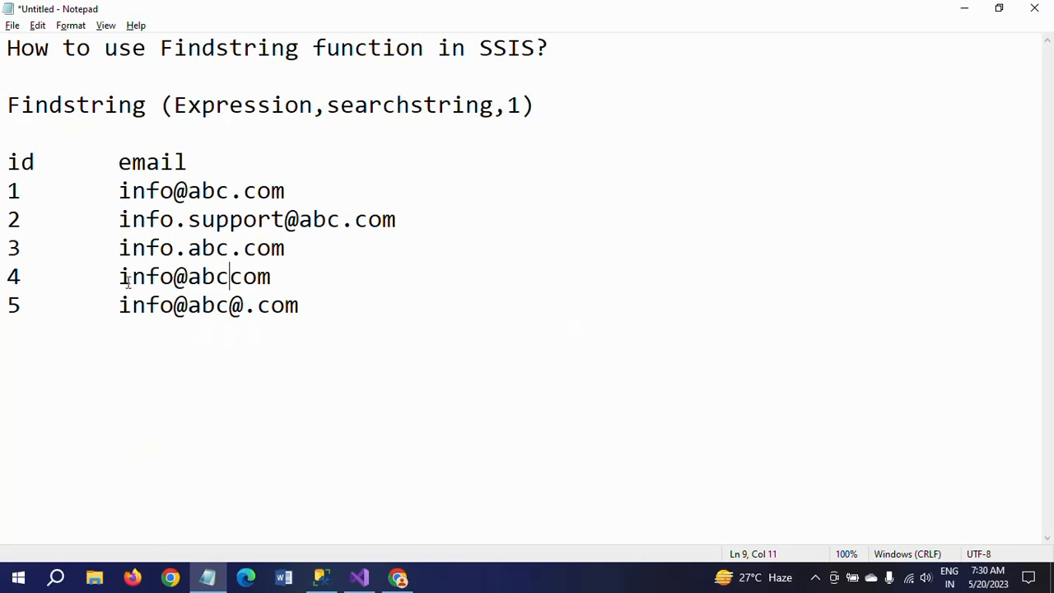
pyautogui.moveTo(120, 279); pyautogui.dragTo(282, 280)
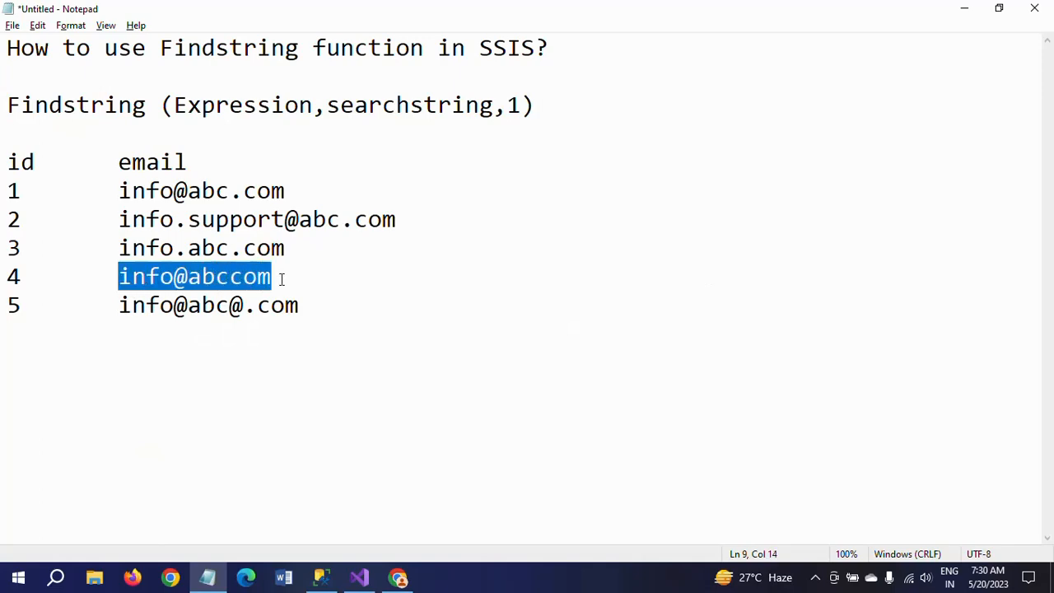
pyautogui.hotkey('alt', 'Tab')
pyautogui.click(629, 266)
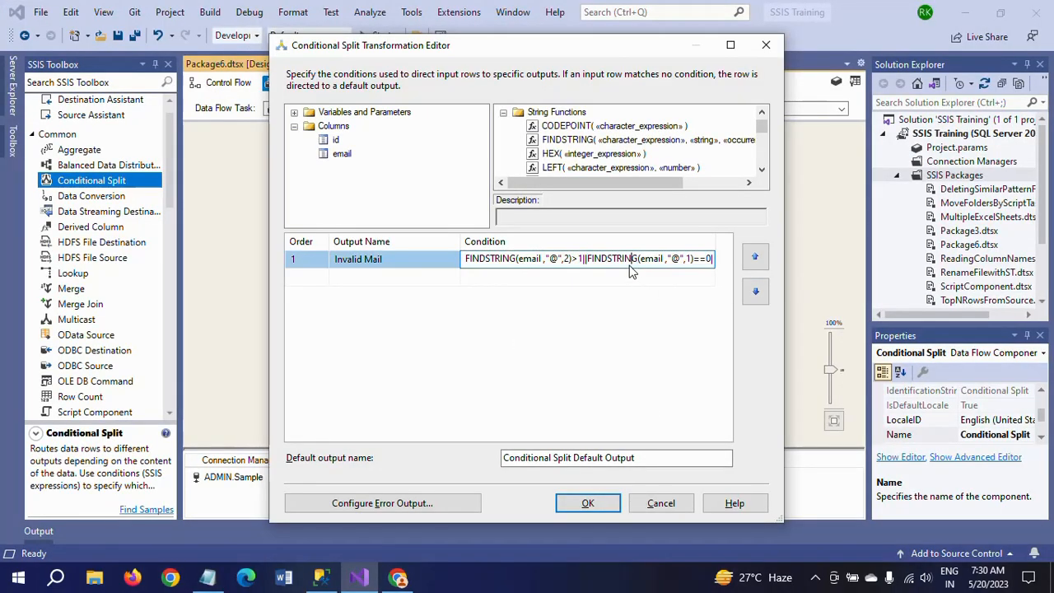
pyautogui.write('||FINDSTRING(email,".",1)==0')
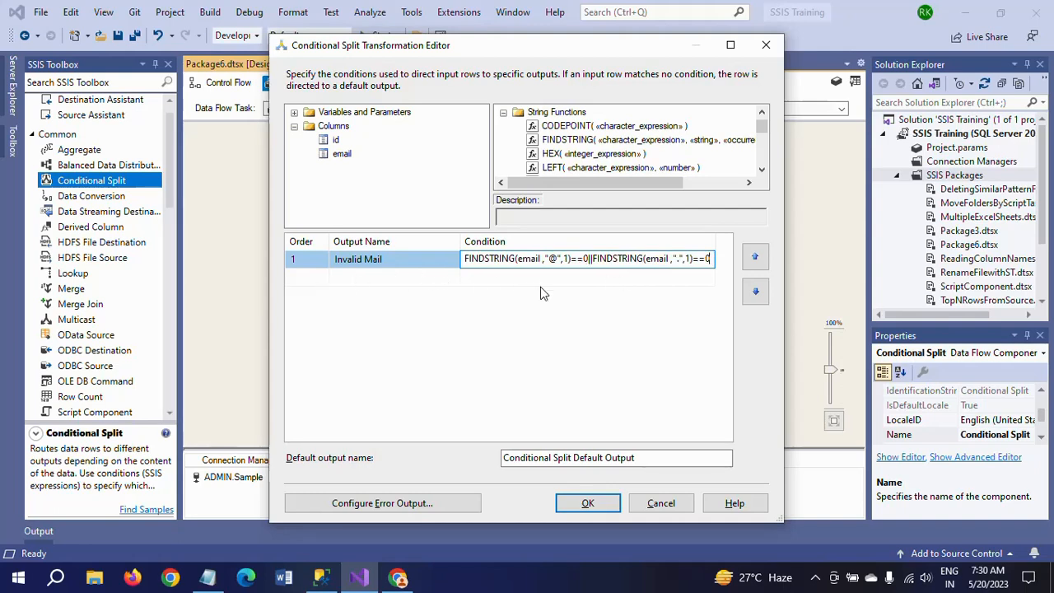
pyautogui.press('Home')
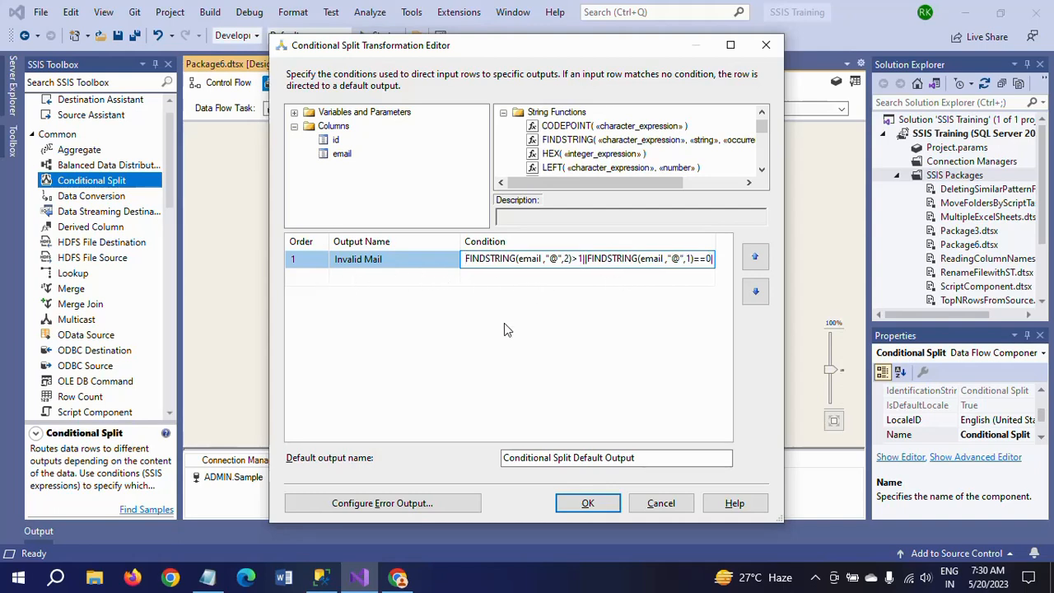
pyautogui.click(393, 338)
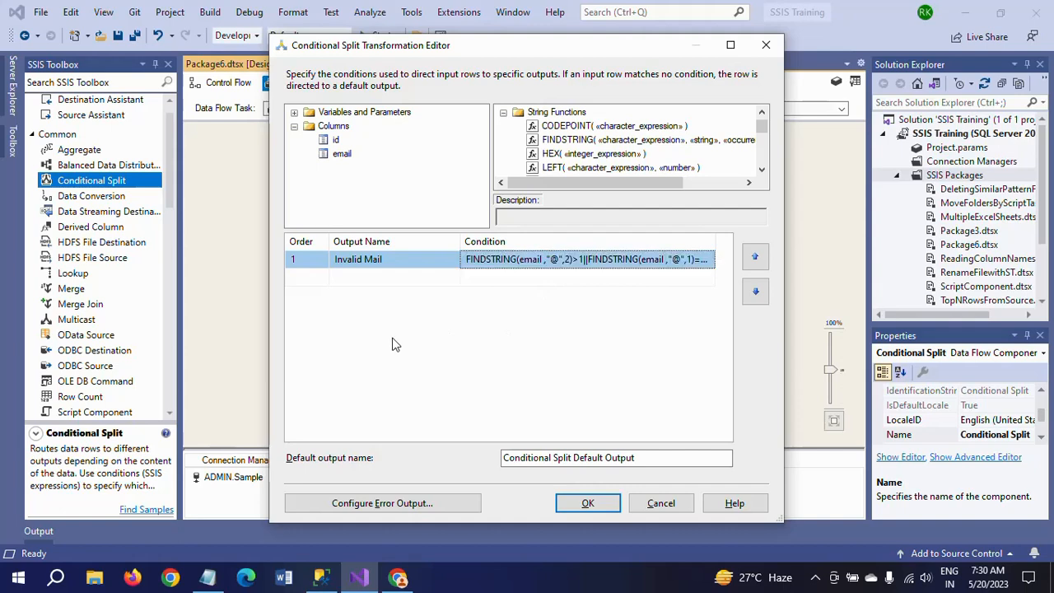
pyautogui.click(384, 261)
pyautogui.click(422, 299)
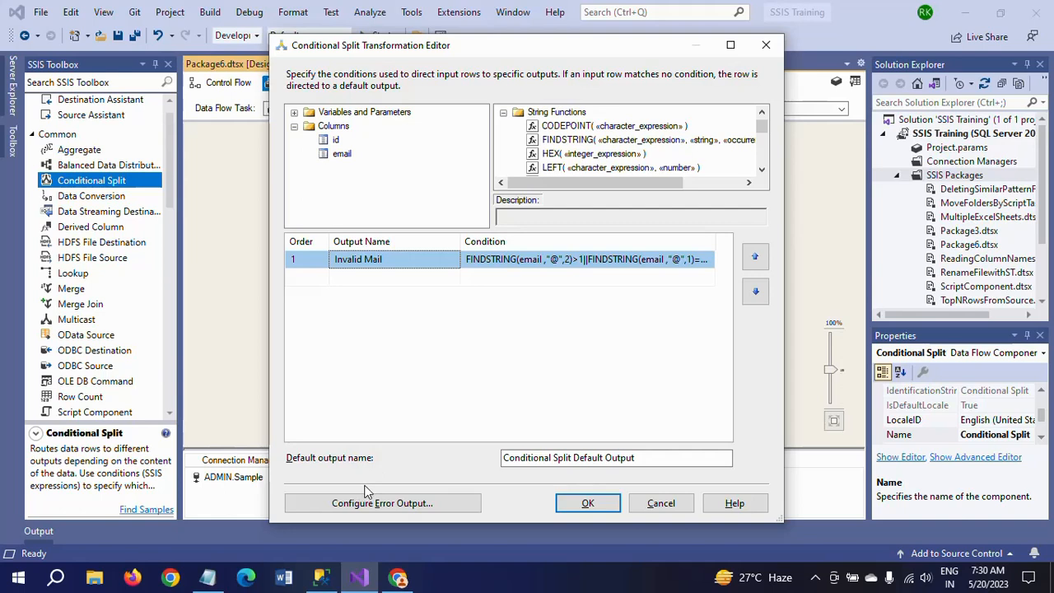
# Rename the Conditional Split's default output as Valid Mail and accept the transformation settings
pyautogui.moveTo(650, 458); pyautogui.dragTo(483, 459)
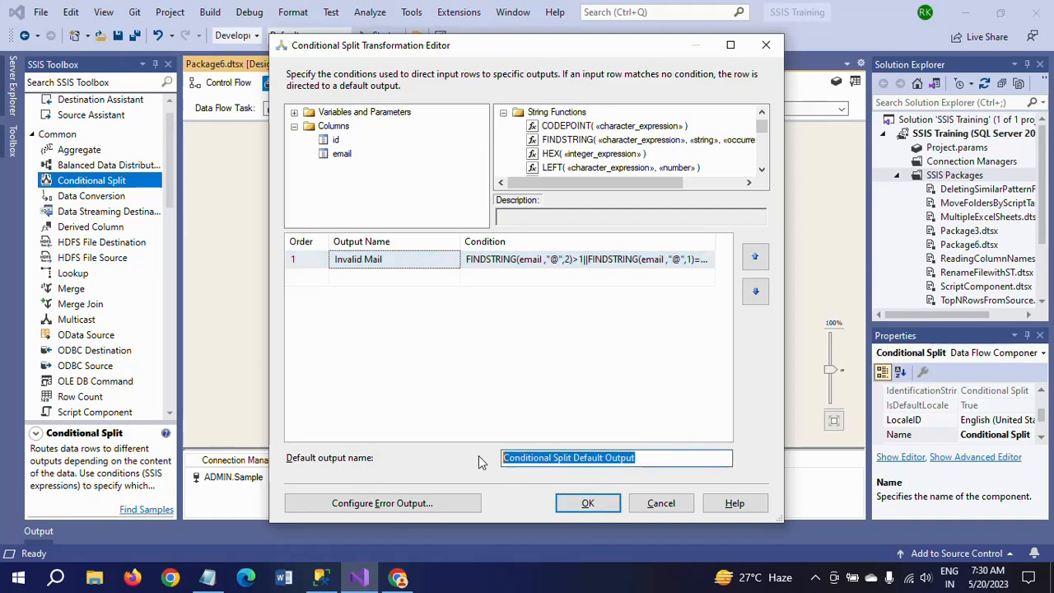
pyautogui.write('Val')
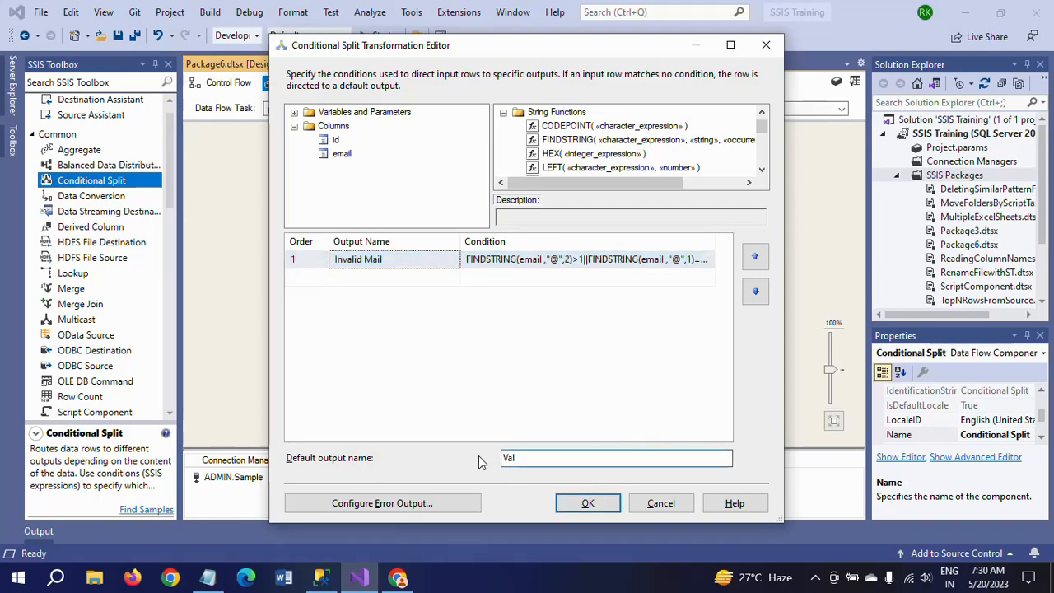
pyautogui.write('id Mail')
pyautogui.click(487, 388)
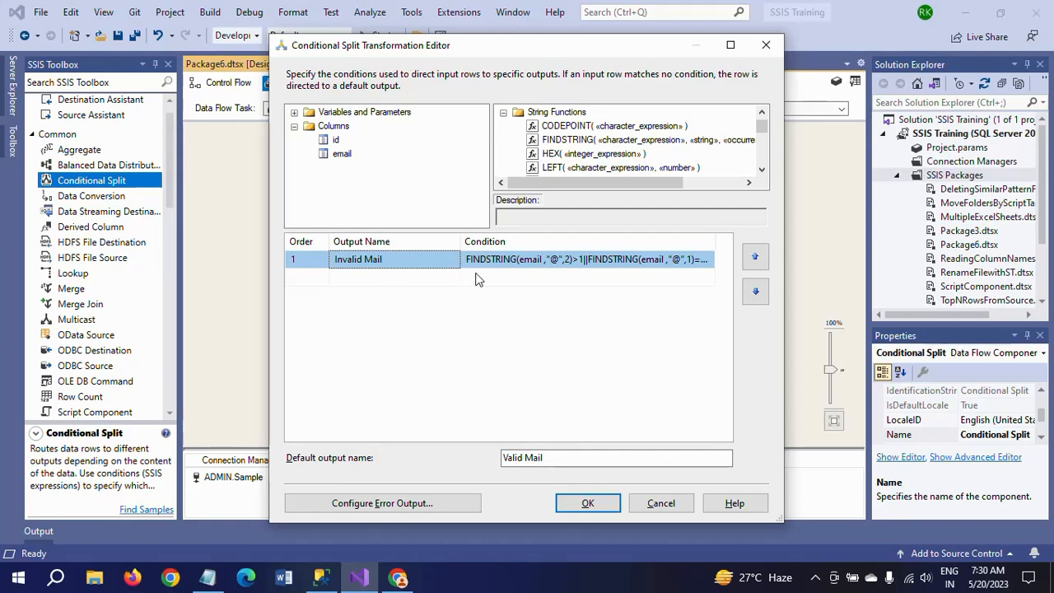
pyautogui.click(590, 504)
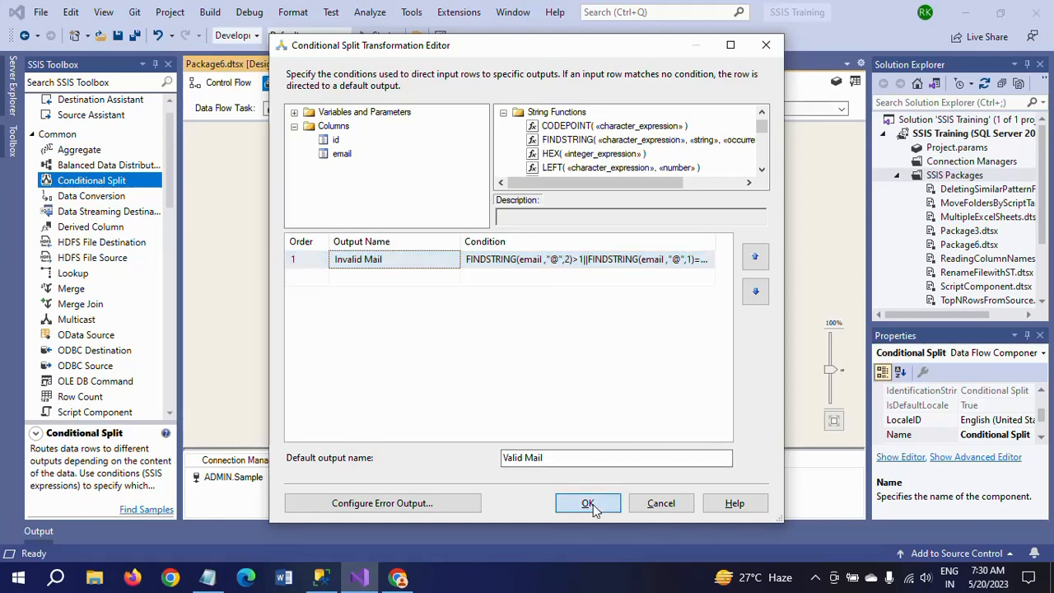
# Reposition the Conditional Split so it sits more directly beneath the OLE DB Source
pyautogui.click(491, 269)
pyautogui.click(511, 244)
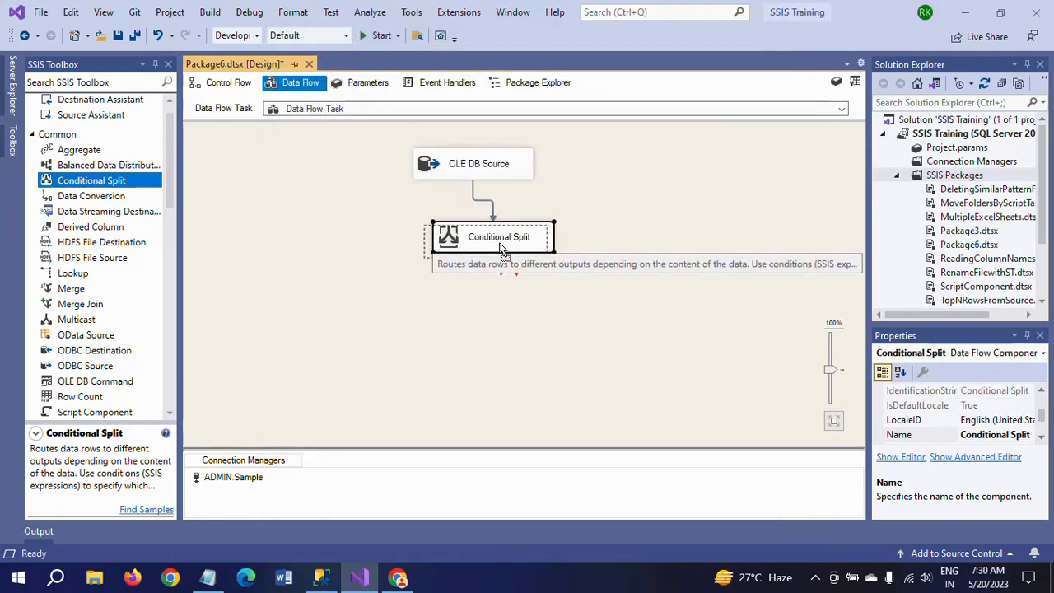
pyautogui.moveTo(505, 247); pyautogui.dragTo(495, 253)
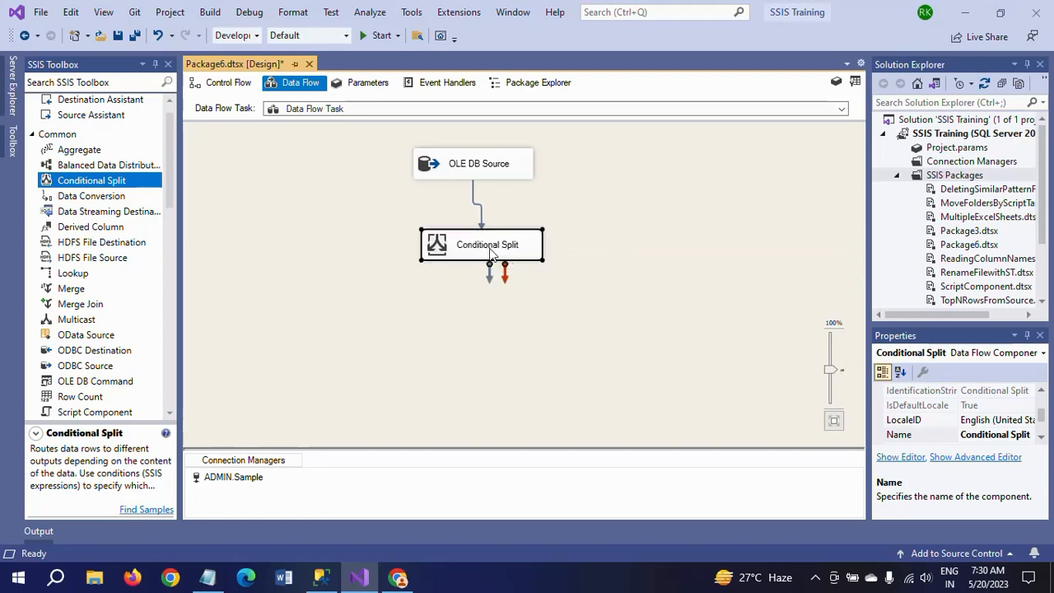
pyautogui.click(414, 357)
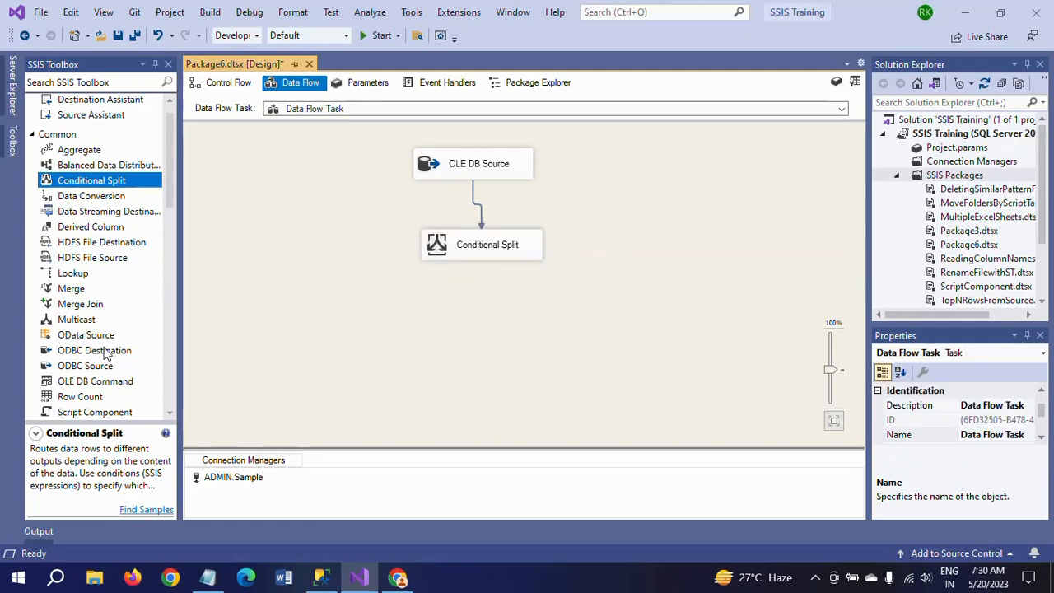
# Add two Multicast transformations side by side below the Conditional Split
pyautogui.moveTo(79, 320); pyautogui.dragTo(338, 311)
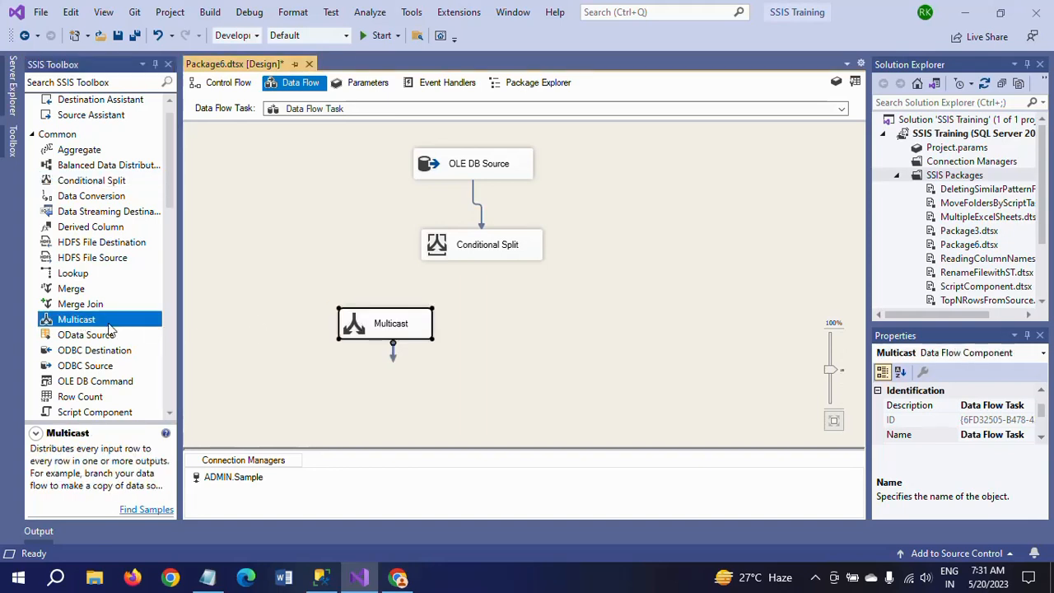
pyautogui.moveTo(90, 323); pyautogui.dragTo(537, 312)
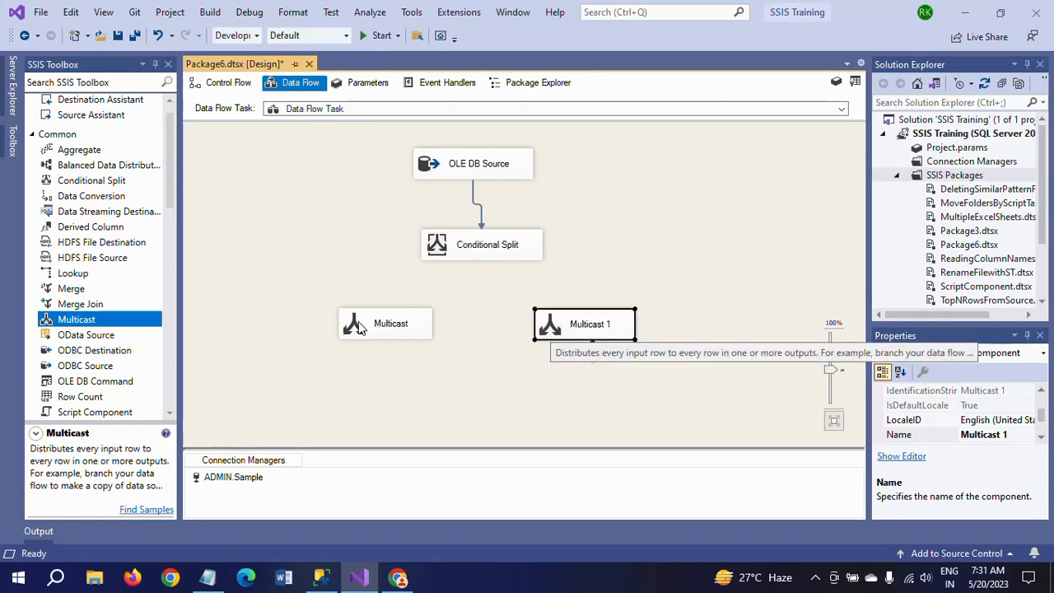
pyautogui.moveTo(359, 327); pyautogui.dragTo(365, 327)
# Connect the Conditional Split's Invalid Mail output to Multicast and its Valid Mail output to Multicast 1
pyautogui.click(483, 251)
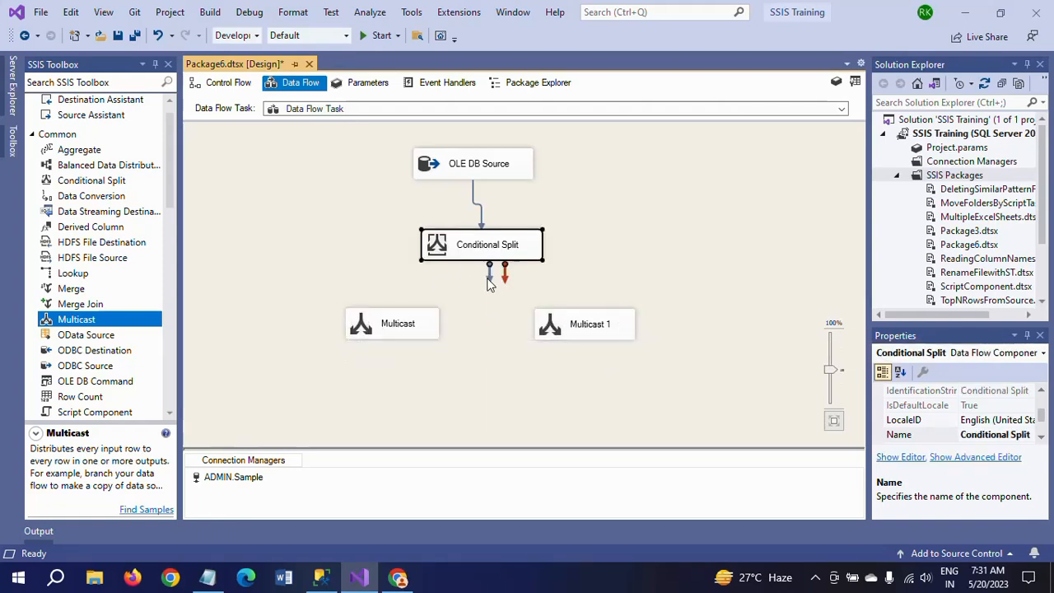
pyautogui.moveTo(490, 284); pyautogui.dragTo(375, 333)
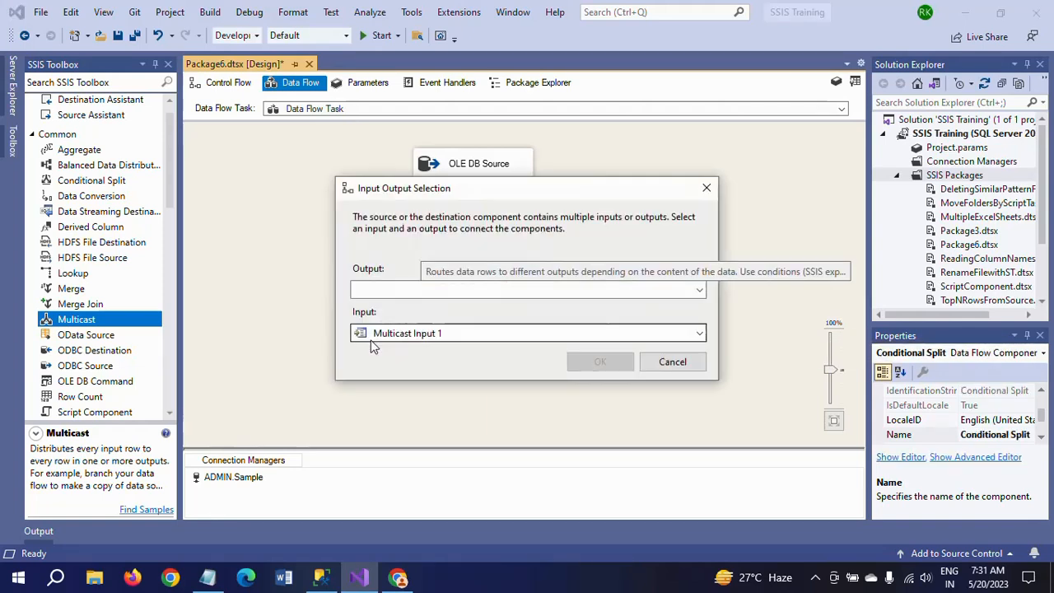
pyautogui.click(677, 292)
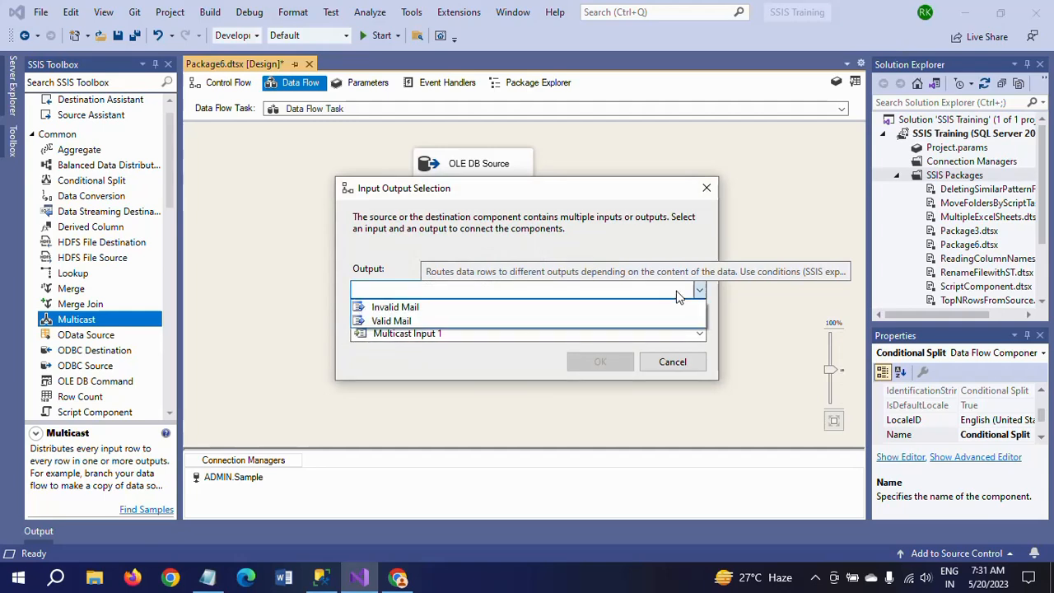
pyautogui.click(473, 306)
pyautogui.click(600, 363)
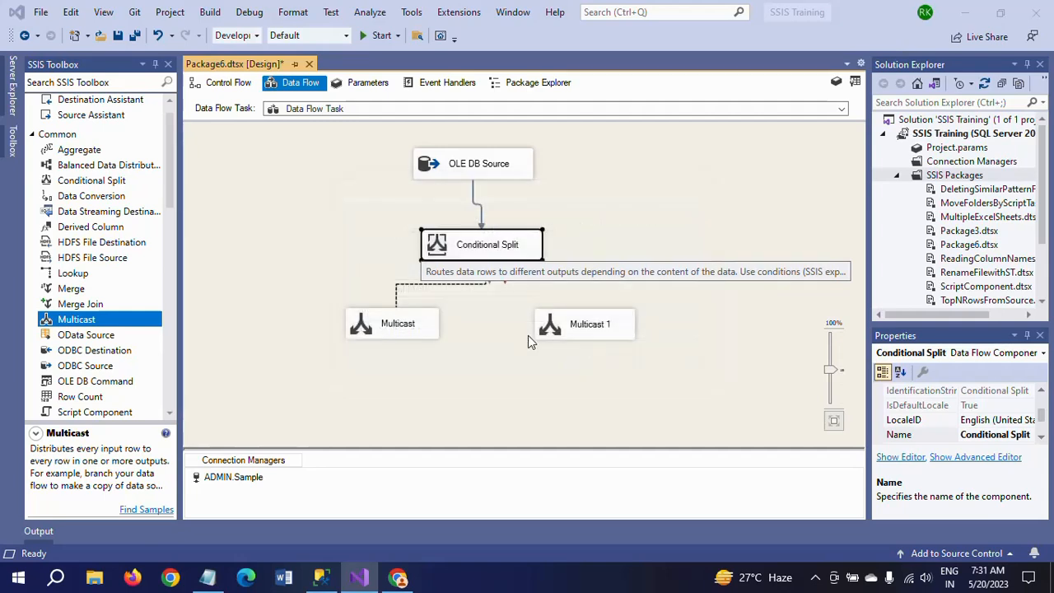
pyautogui.moveTo(491, 286); pyautogui.dragTo(581, 336)
pyautogui.click(581, 336)
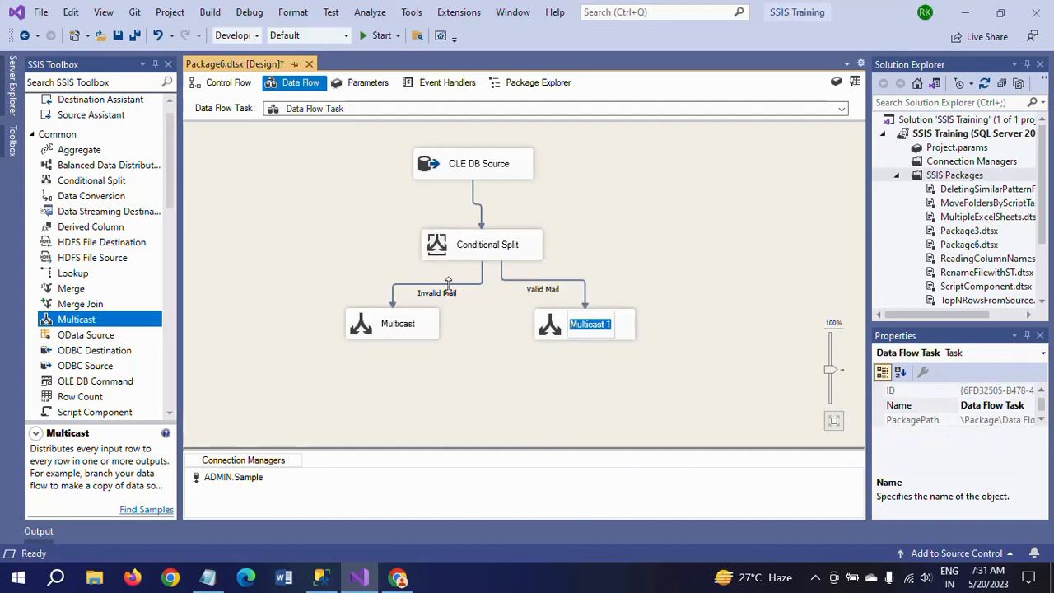
# Enable the data viewer on the Invalid Mail path with the id and email columns displayed
pyautogui.click(448, 282)
pyautogui.doubleClick(448, 282)
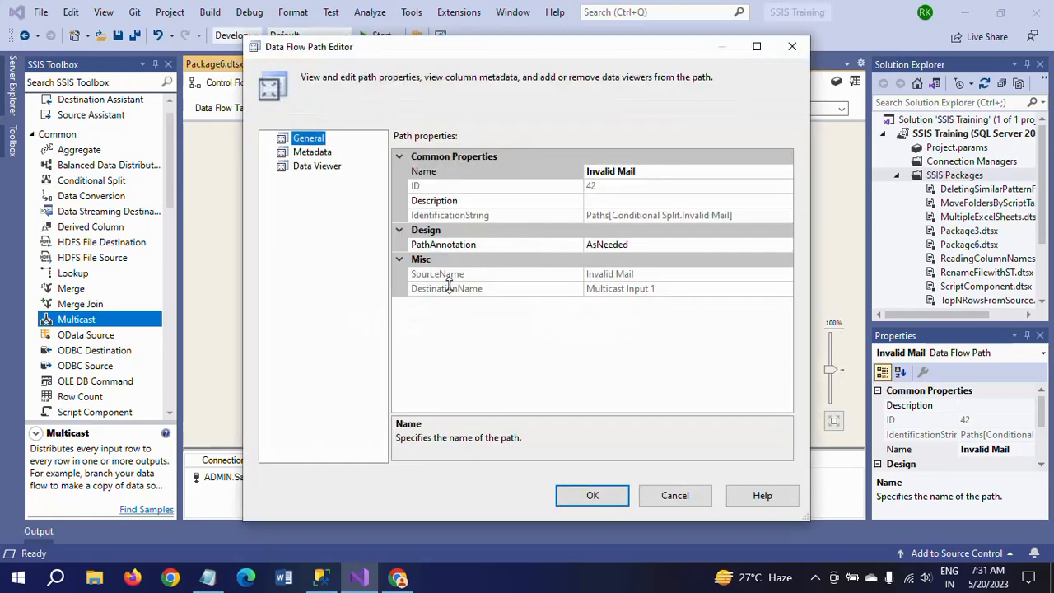
pyautogui.click(316, 166)
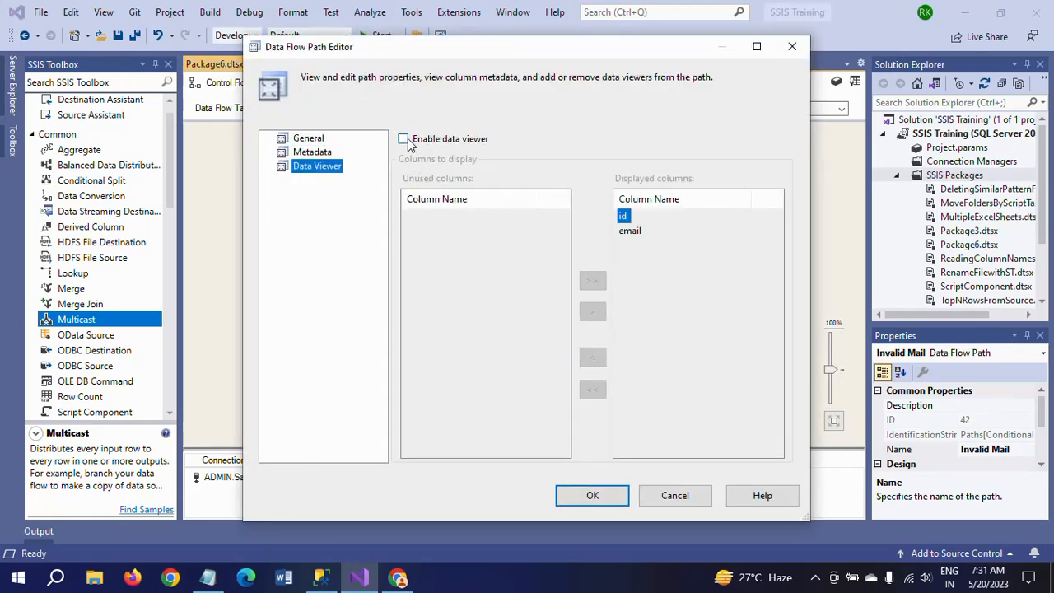
pyautogui.click(403, 139)
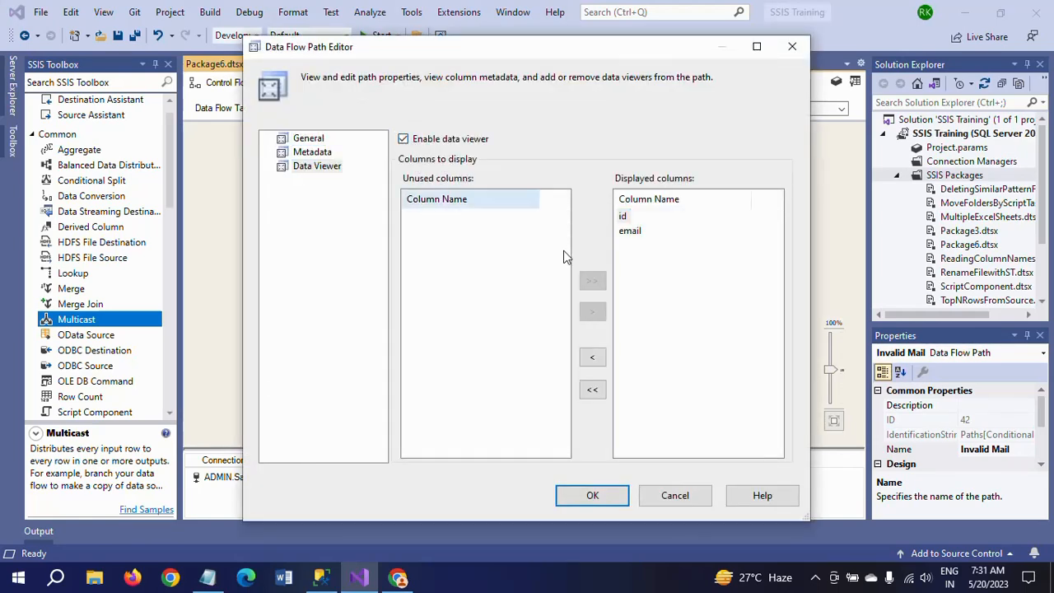
pyautogui.click(591, 495)
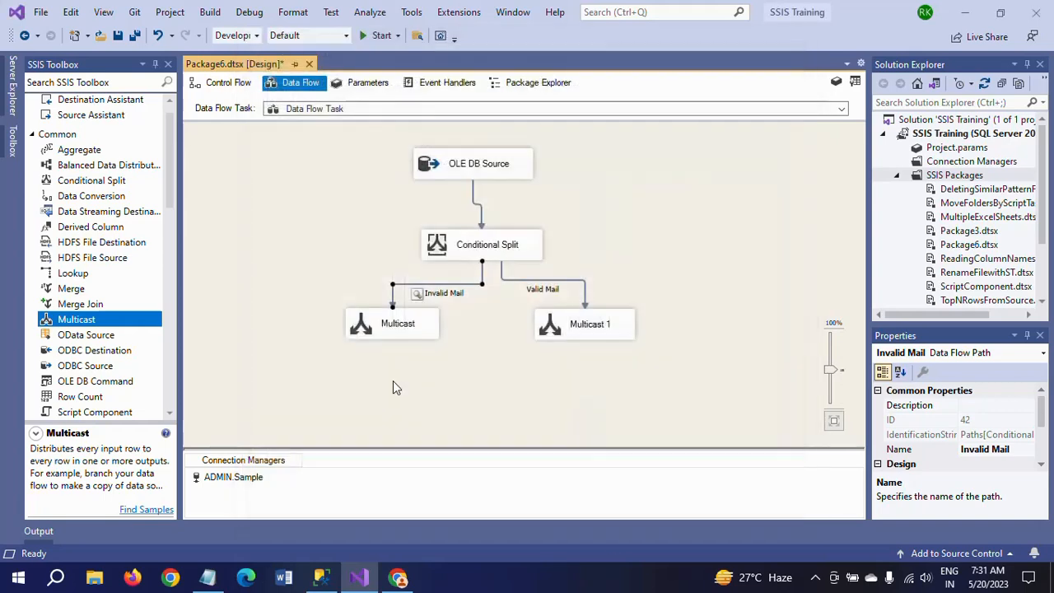
# Enable the data viewer on the Valid Mail path between the Conditional Split and Multicast 1
pyautogui.click(558, 280)
pyautogui.doubleClick(558, 280)
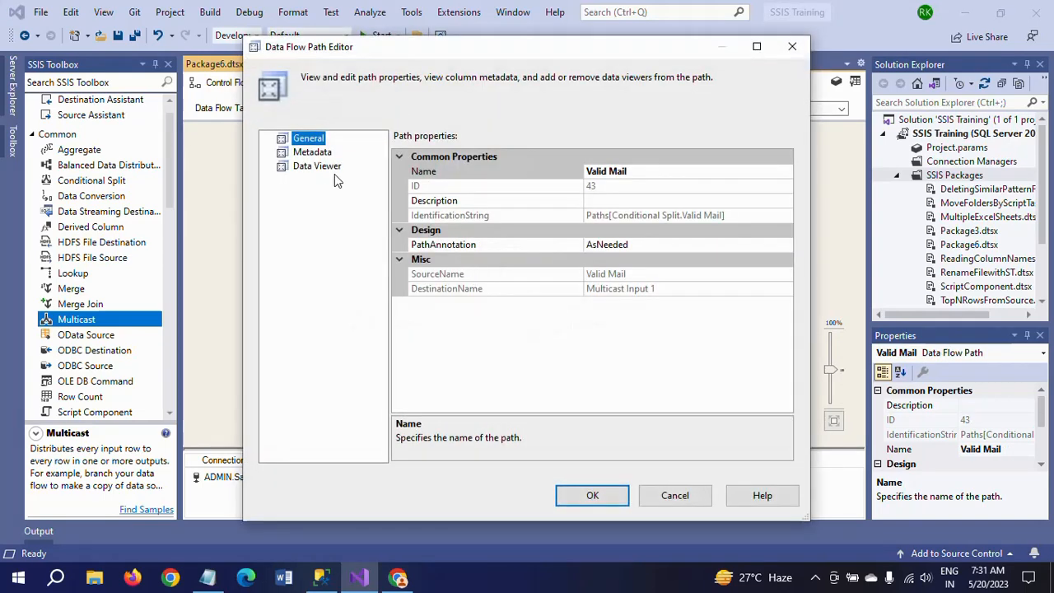
pyautogui.click(319, 167)
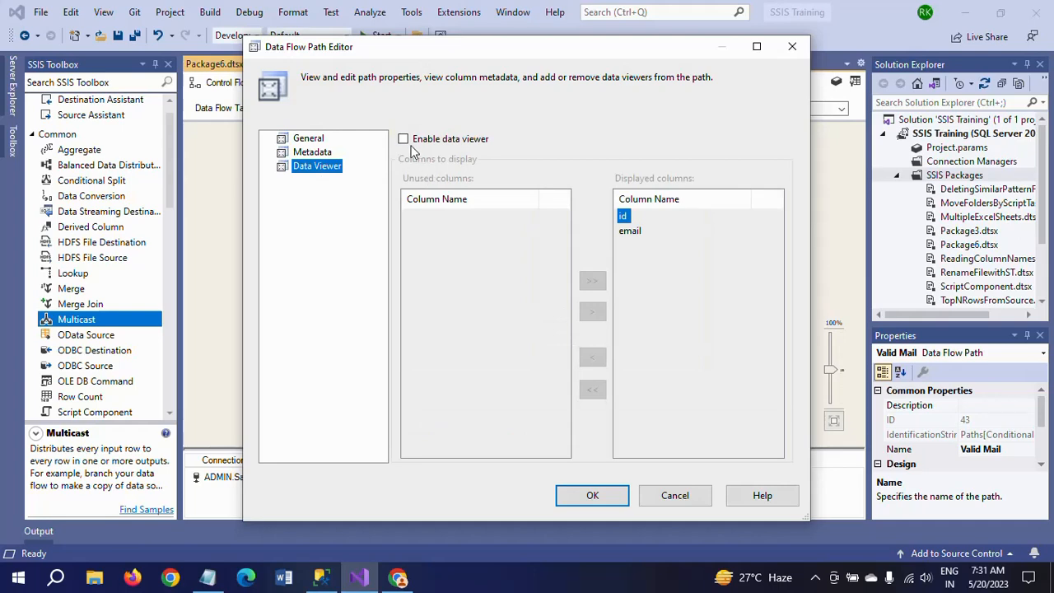
pyautogui.click(405, 140)
pyautogui.click(591, 495)
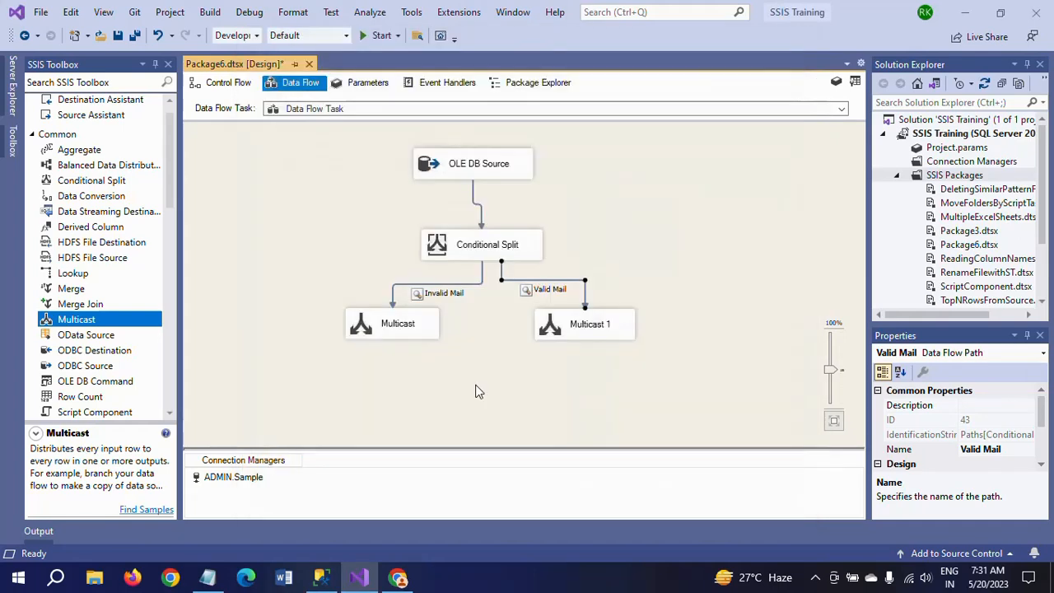
# Shift both Multicast components slightly to tidy the layout below the Conditional Split
pyautogui.moveTo(587, 333); pyautogui.dragTo(585, 336)
pyautogui.moveTo(379, 323); pyautogui.dragTo(386, 329)
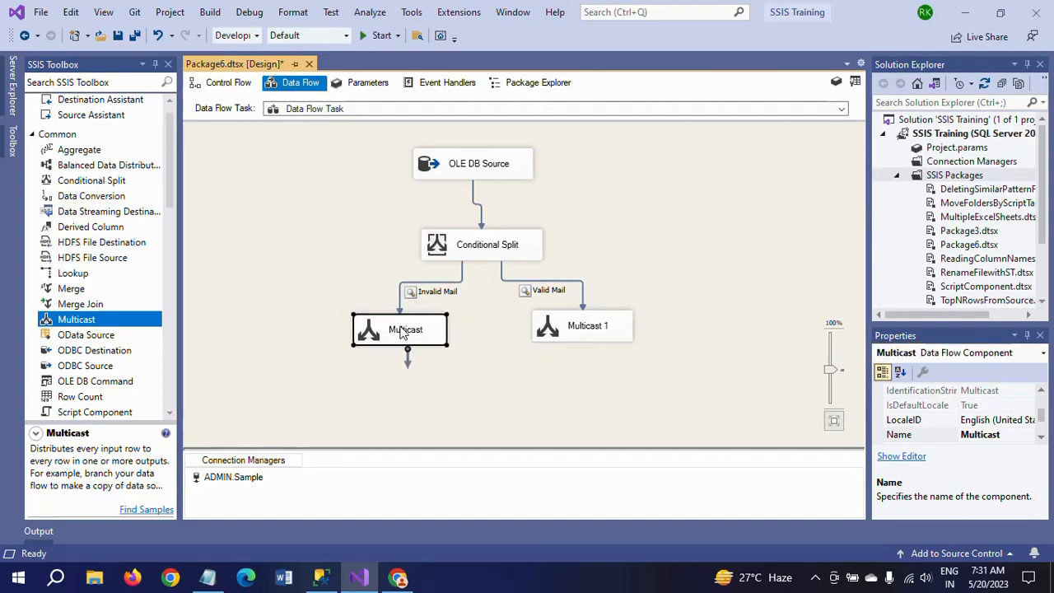
pyautogui.click(457, 412)
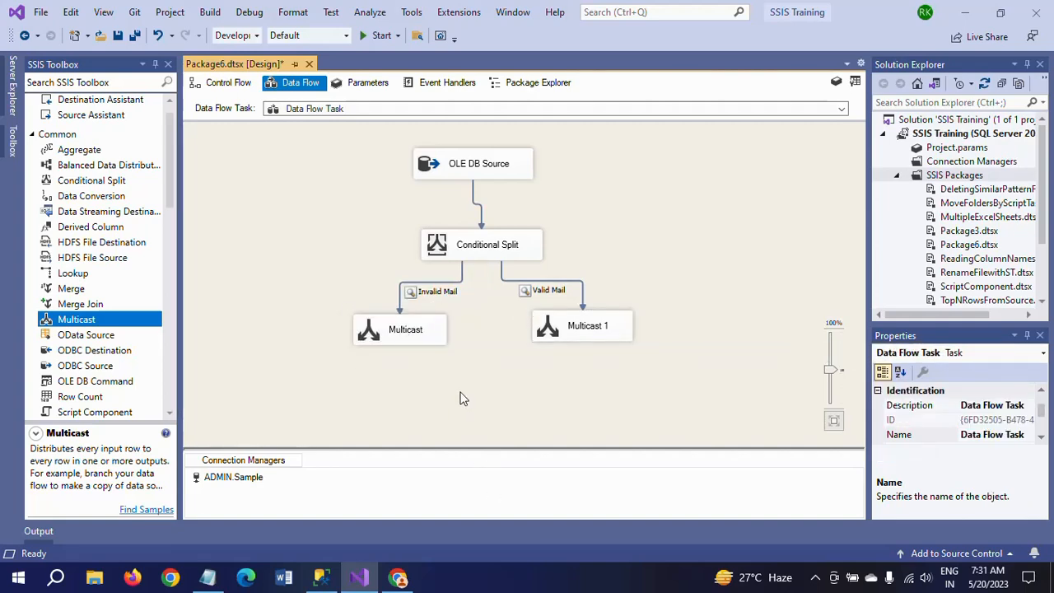
# Switch to Notepad to review sample rows 3 to 5 as the expected invalid emails, and return to Visual Studio
pyautogui.hotkey('alt', 'Tab')
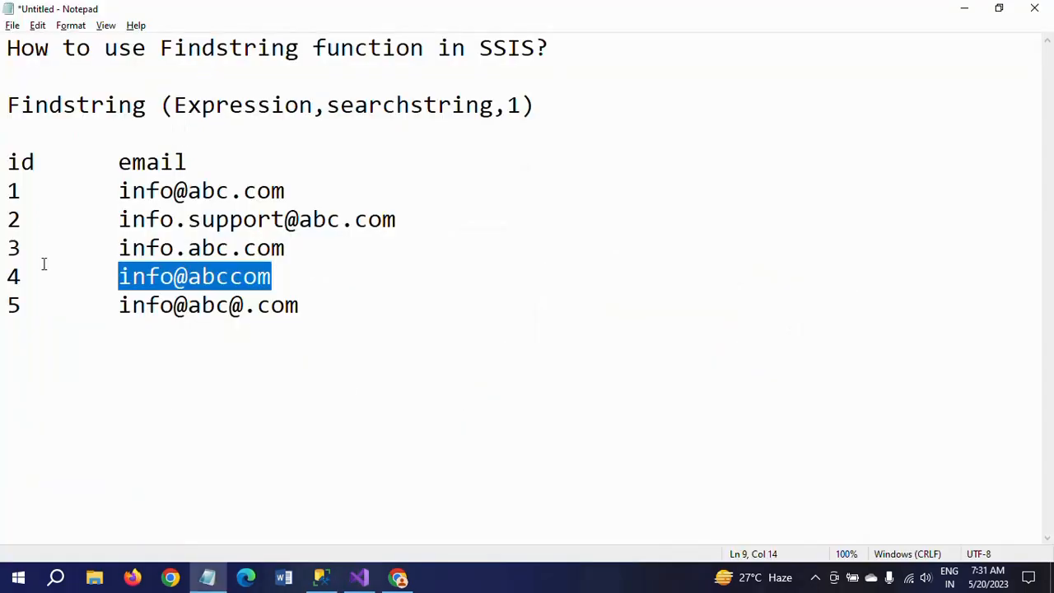
pyautogui.moveTo(8, 248); pyautogui.dragTo(331, 305)
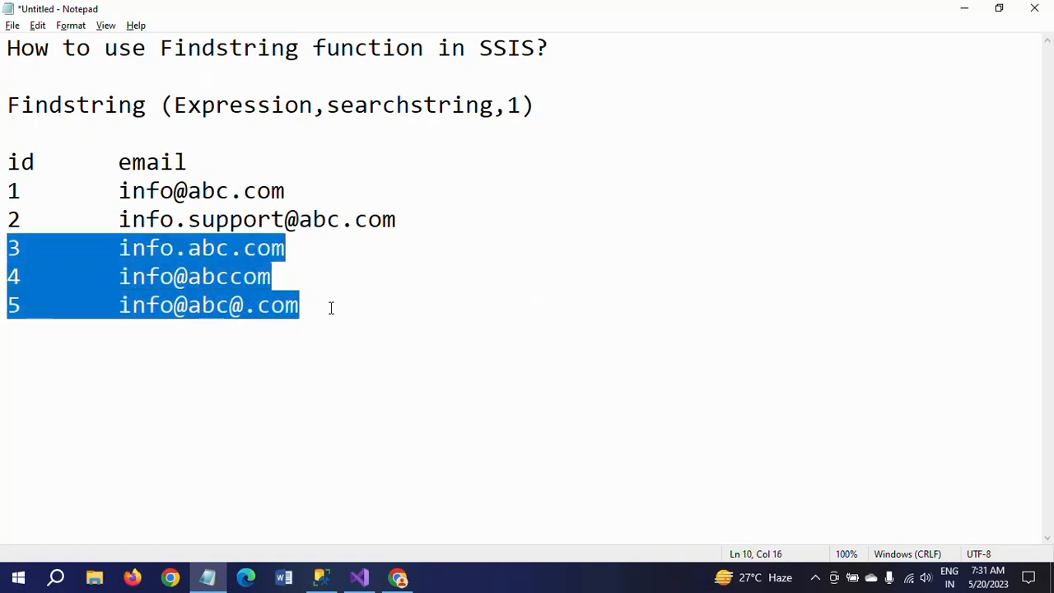
pyautogui.hotkey('alt', 'Tab')
pyautogui.hotkey('alt', 'Tab')
pyautogui.hotkey('alt', 'Tab')
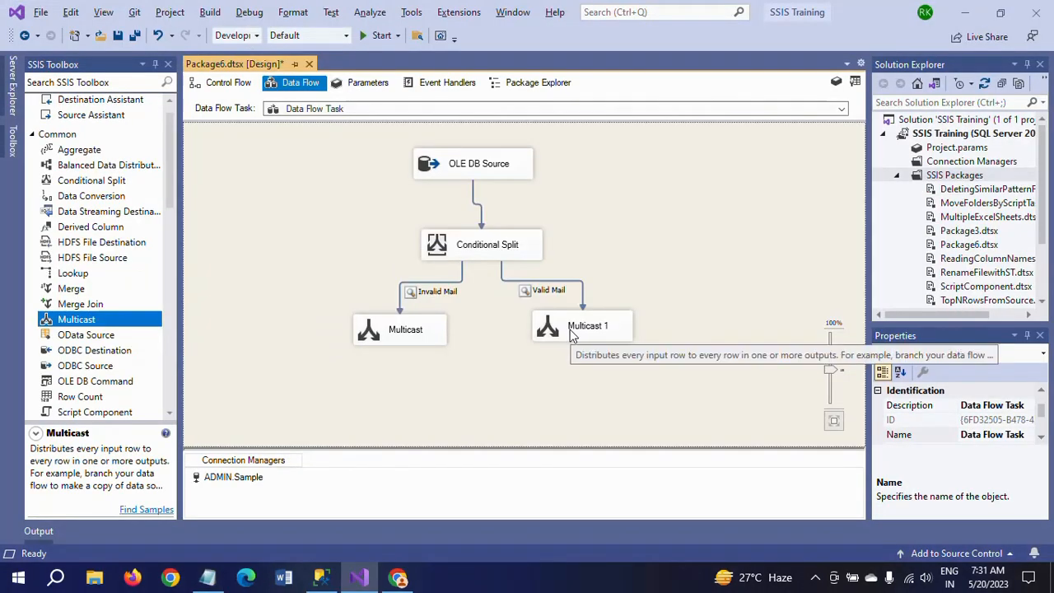
# Run the package, inspect the rows in the Valid Mail and Invalid Mail data viewers, and stop debugging
pyautogui.click(574, 333)
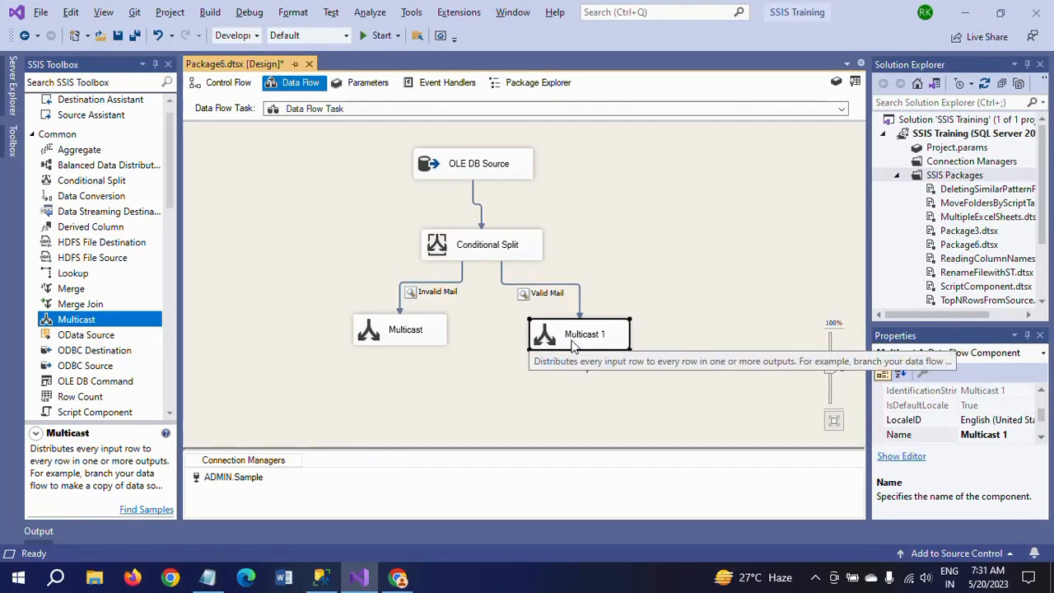
pyautogui.press('F5')
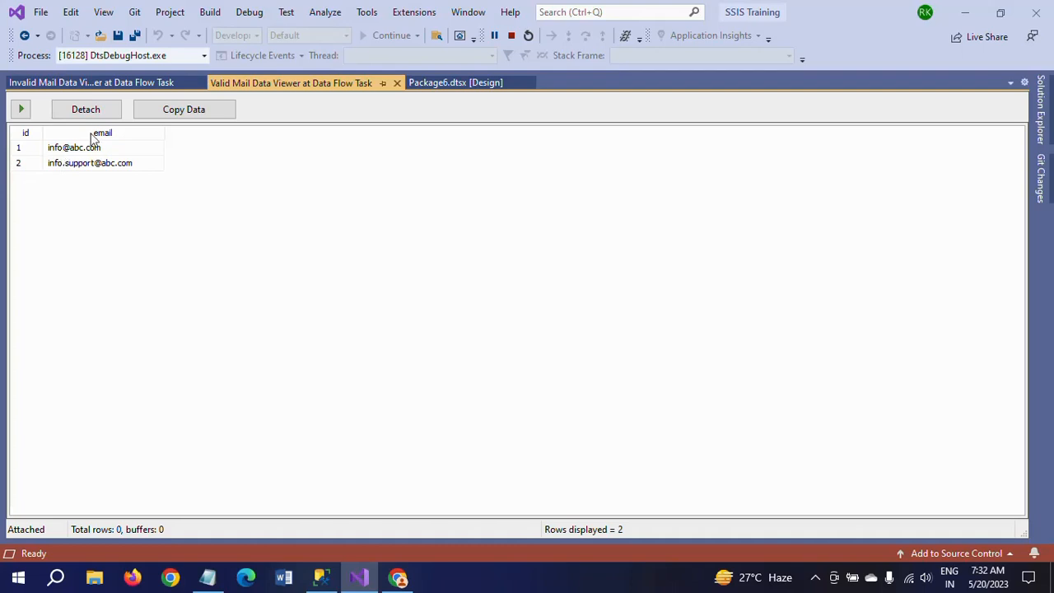
pyautogui.click(95, 84)
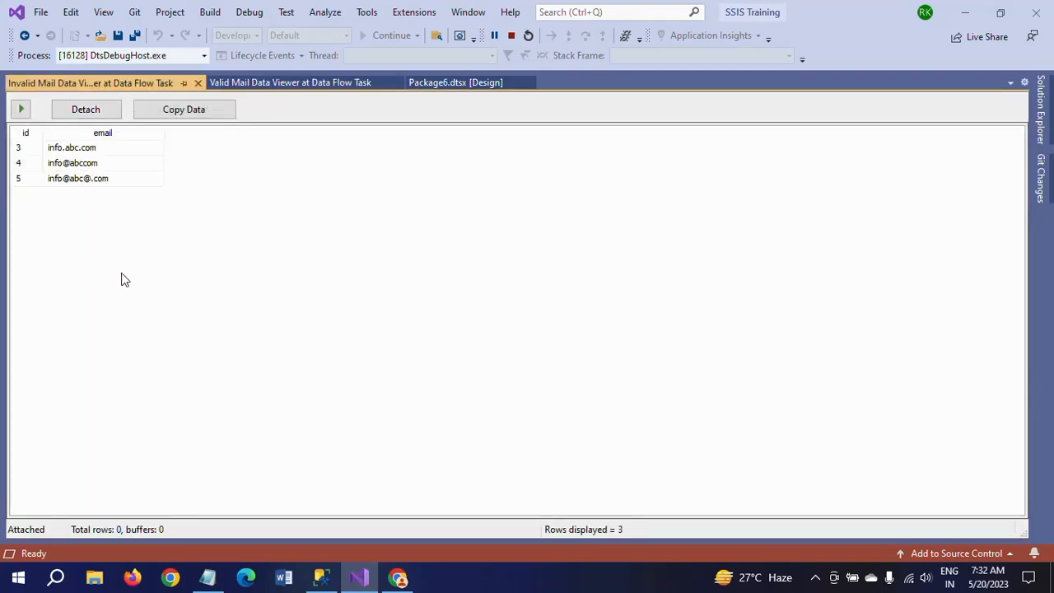
pyautogui.click(510, 35)
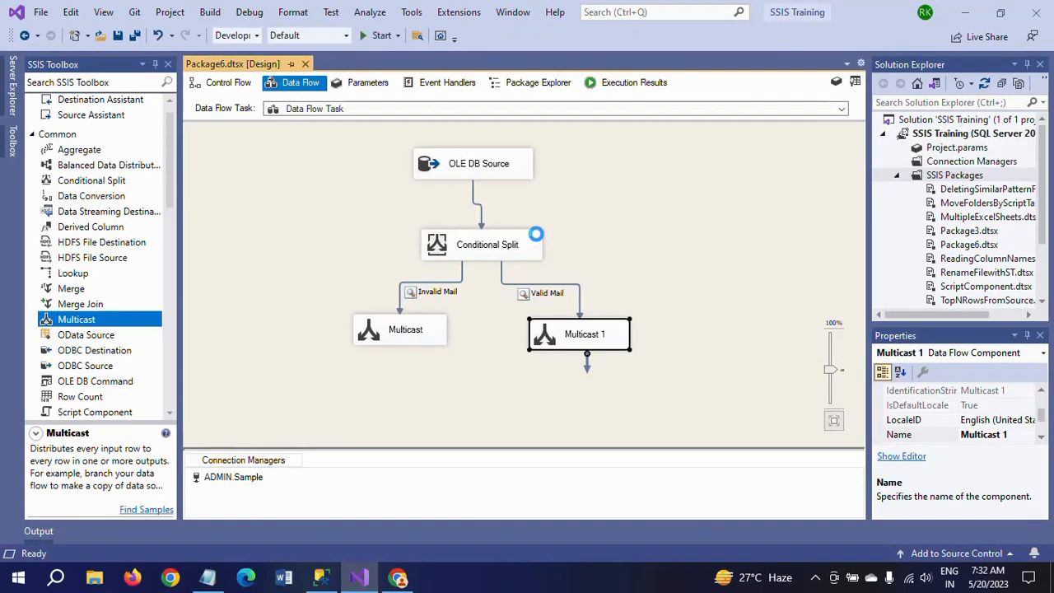
# Recheck the Conditional Split's Invalid Mail condition and default output, and switch to the sample email list in Notepad
pyautogui.doubleClick(479, 248)
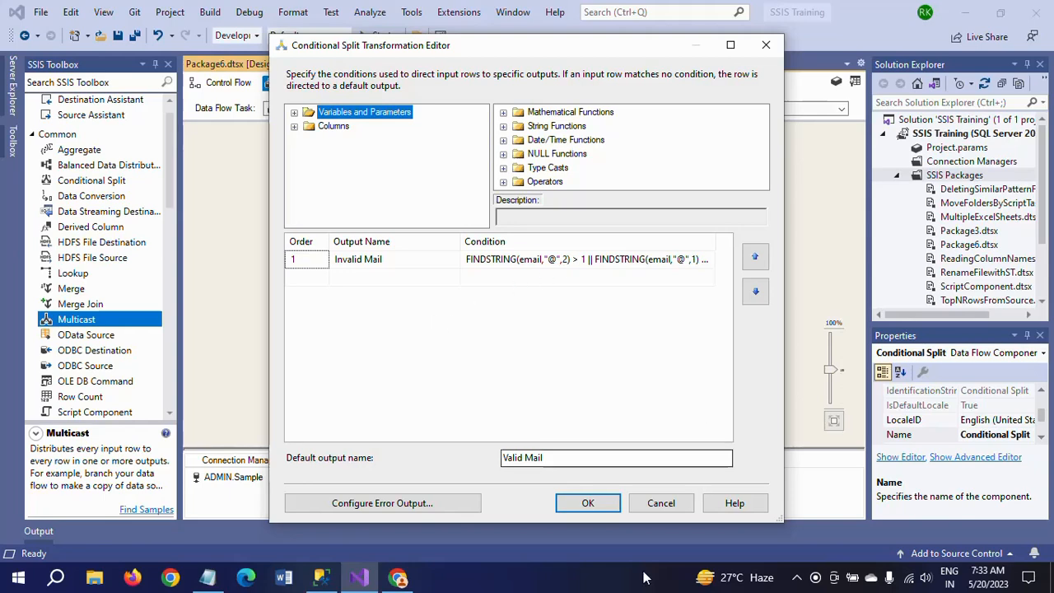
pyautogui.click(588, 504)
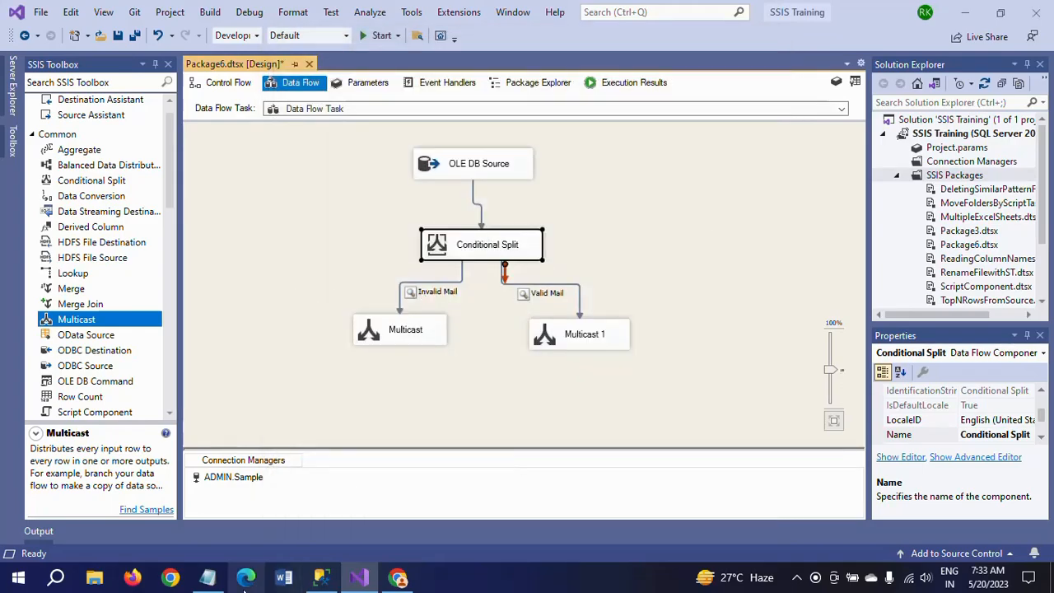
pyautogui.click(208, 577)
pyautogui.click(438, 324)
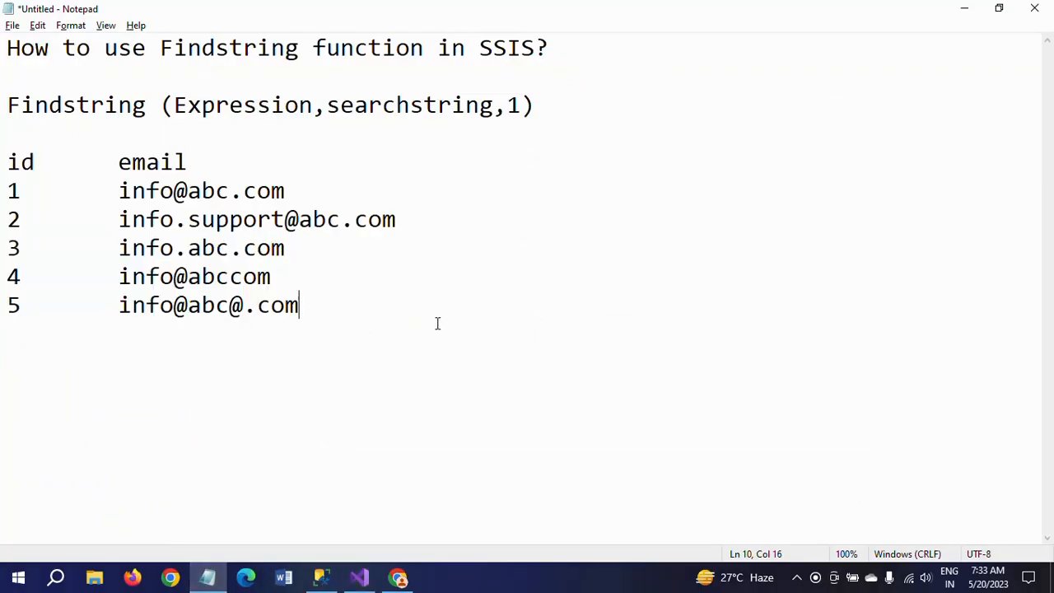